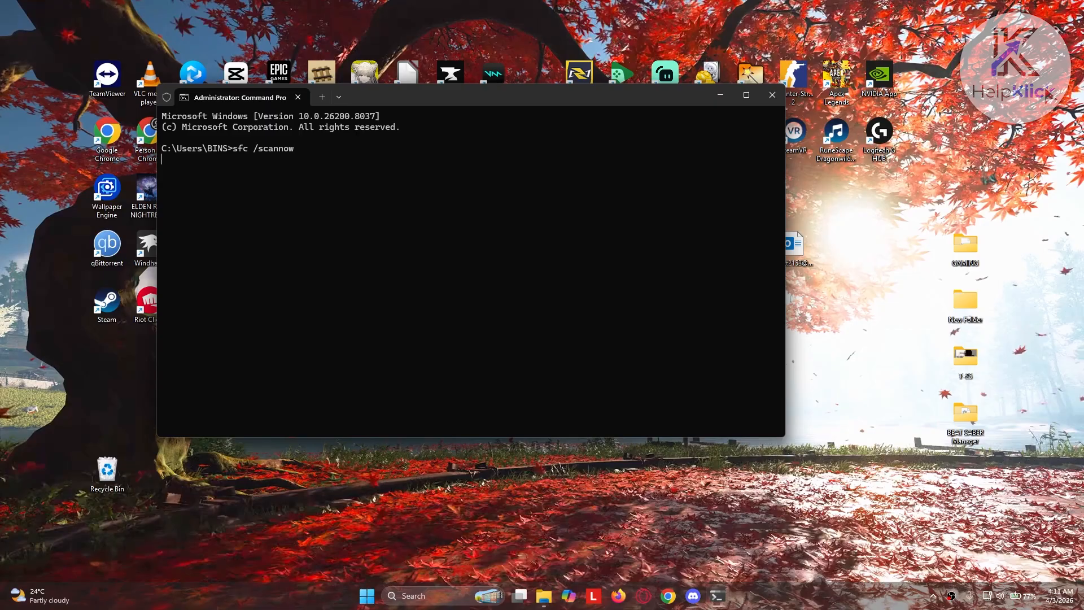
Run the sfc /scannow system file check in the elevated Command Prompt and close the window
{"action": "key", "text": "Return"}
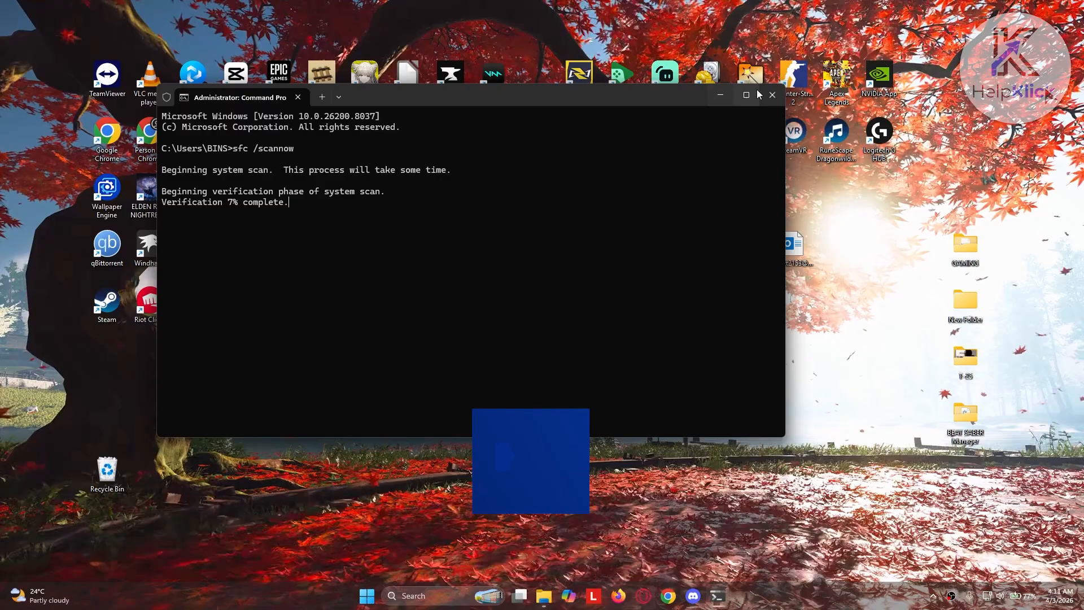
{"action": "left_click", "coordinate": [773, 94]}
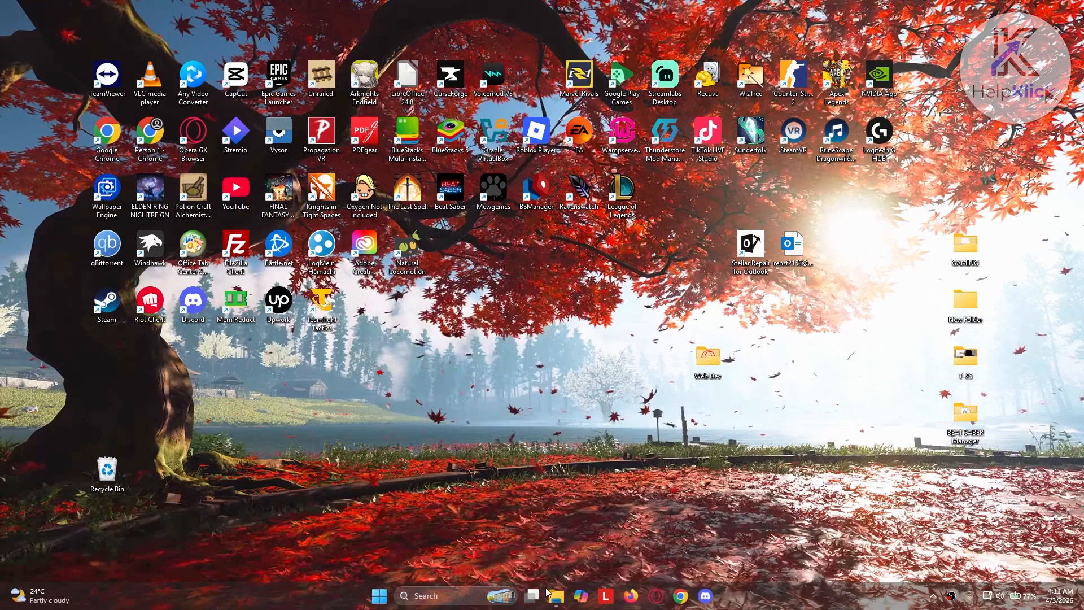
Reset the Microsoft Store cache by running wsreset.exe from the Run dialog, and close the Store window that opens
{"action": "left_click", "coordinate": [455, 589]}
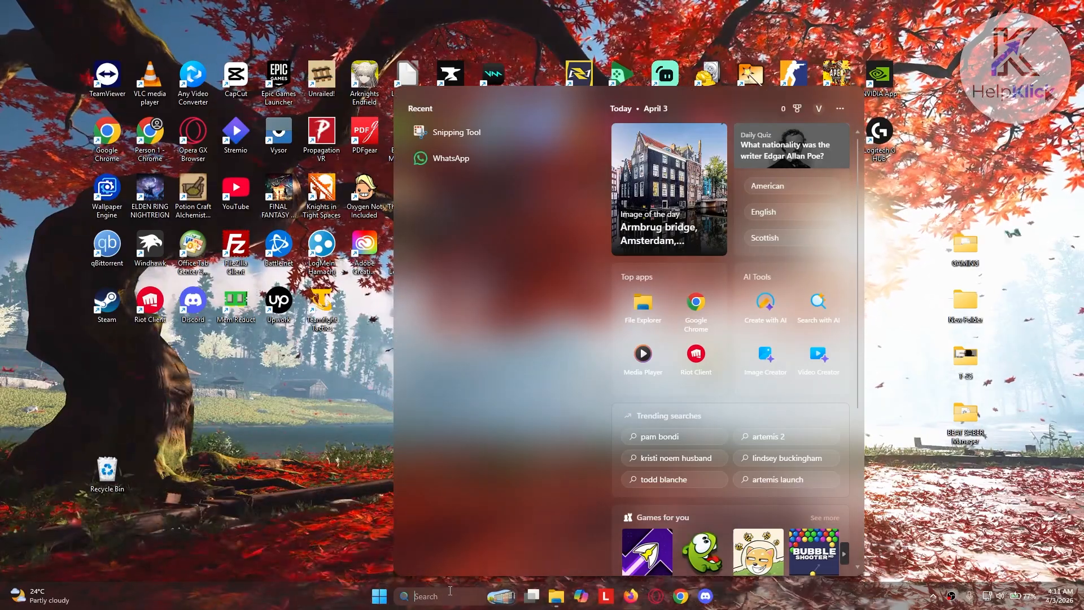
{"action": "type", "text": "run"}
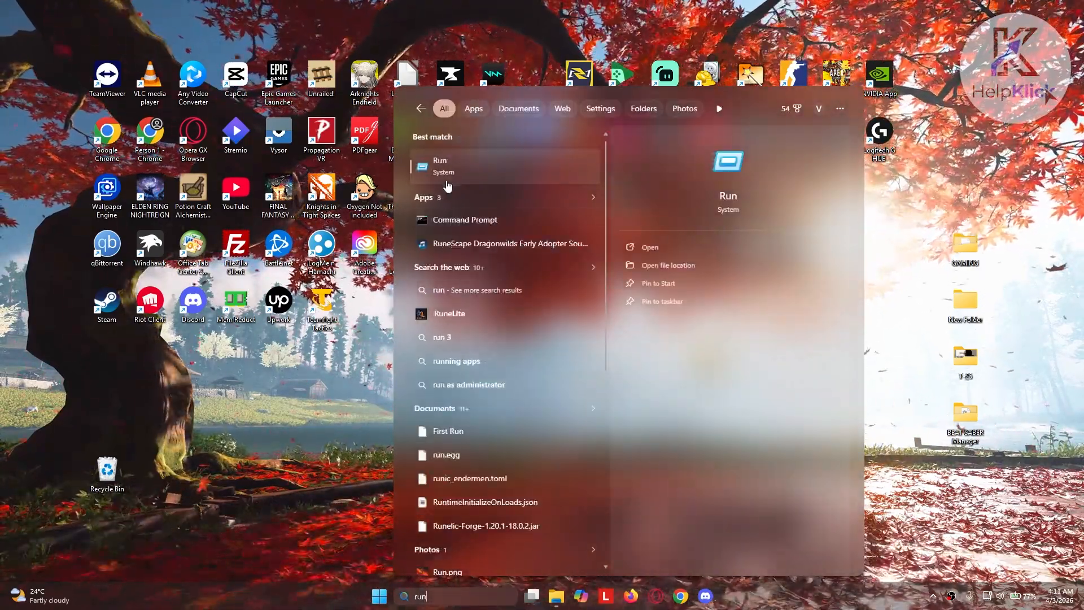
{"action": "left_click", "coordinate": [452, 161]}
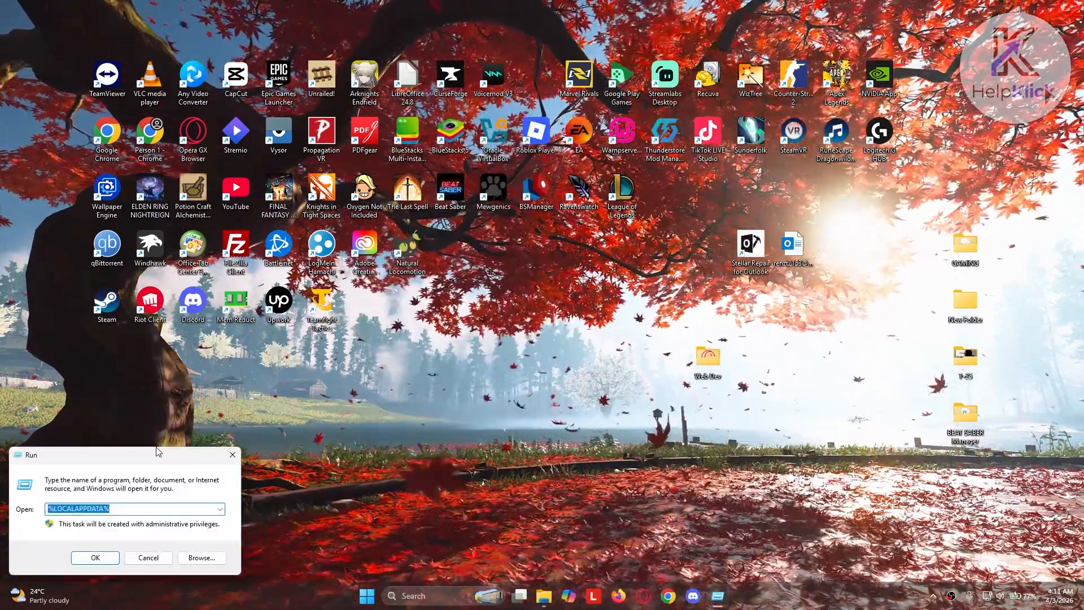
{"action": "left_click_drag", "start_coordinate": [148, 456], "coordinate": [539, 283]}
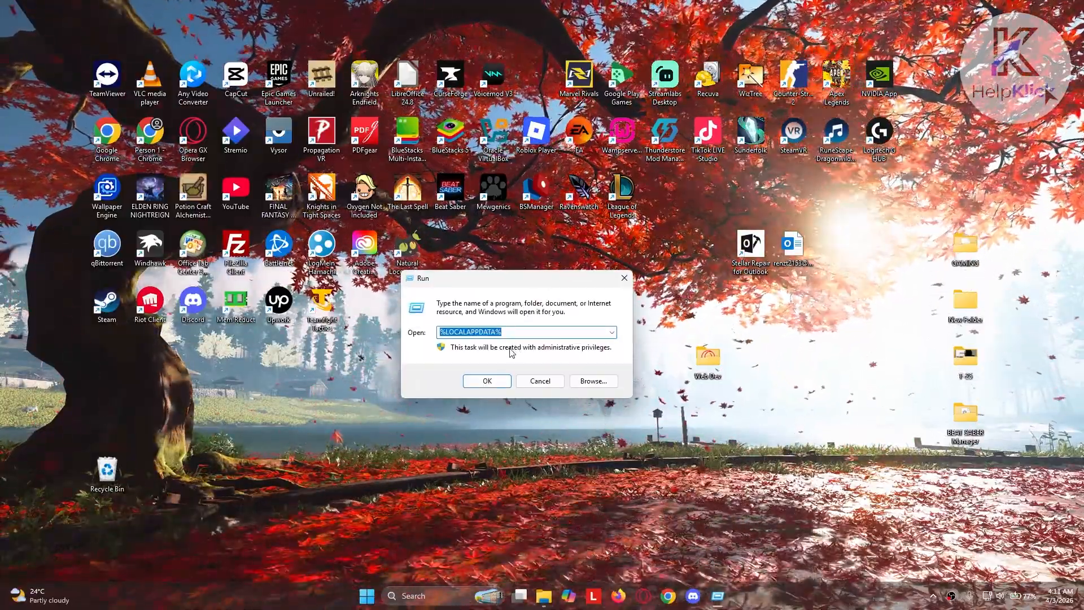
{"action": "type", "text": "wsreset.ex"}
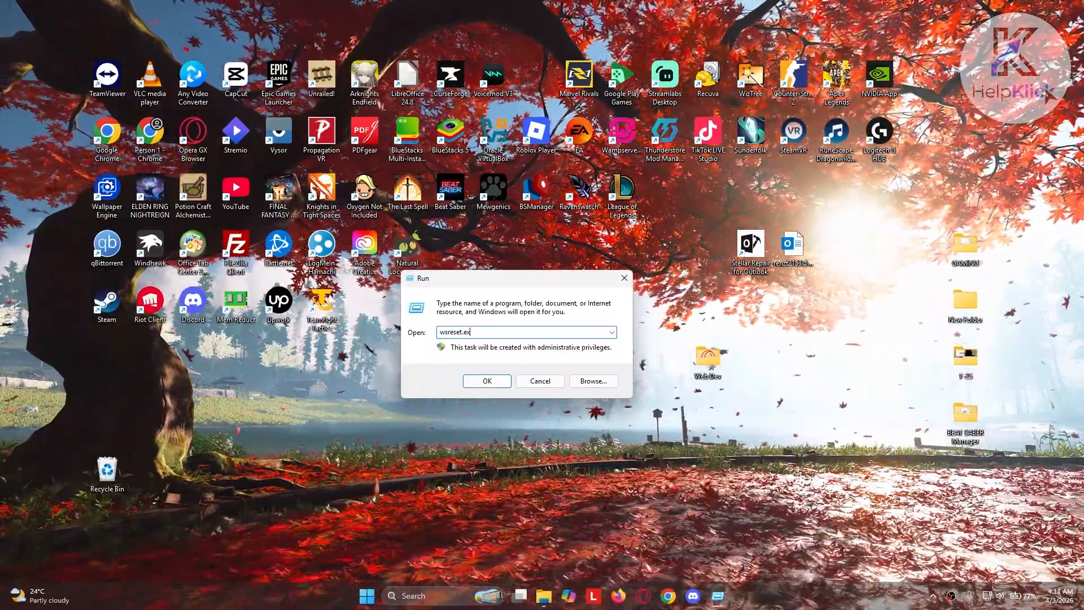
{"action": "type", "text": "e"}
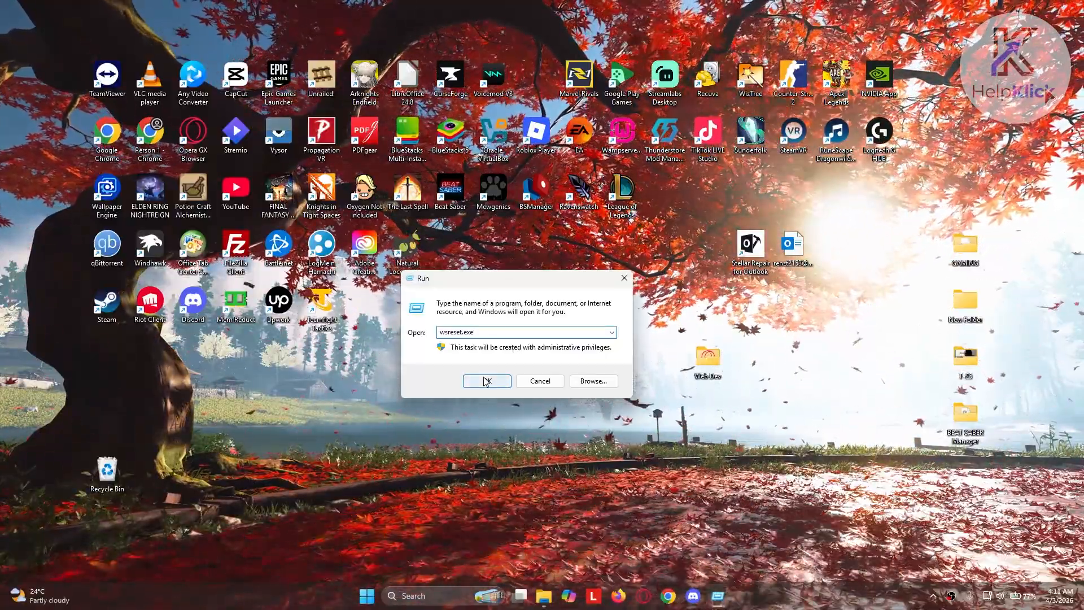
{"action": "left_click", "coordinate": [487, 382]}
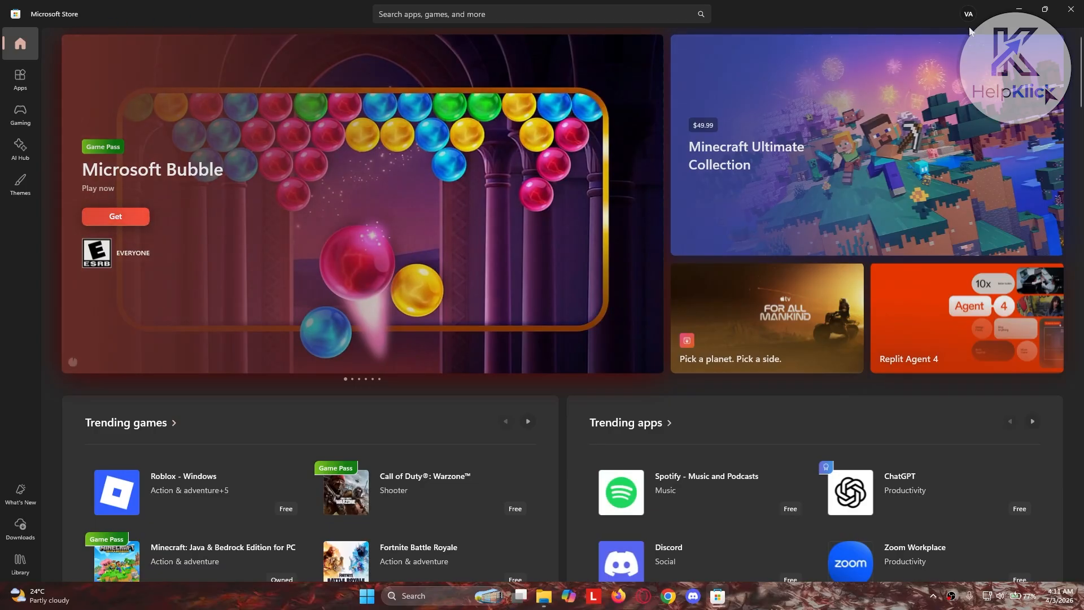
{"action": "left_click", "coordinate": [1071, 14]}
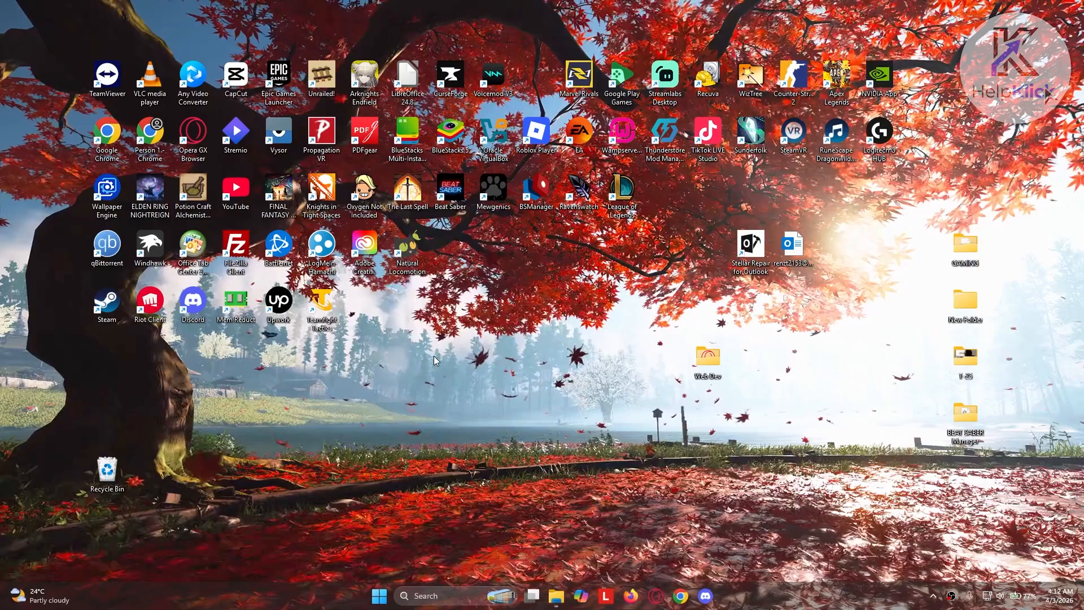
Open Registry Editor and collapse the HKEY_CURRENT_USER branch
{"action": "left_click", "coordinate": [462, 598]}
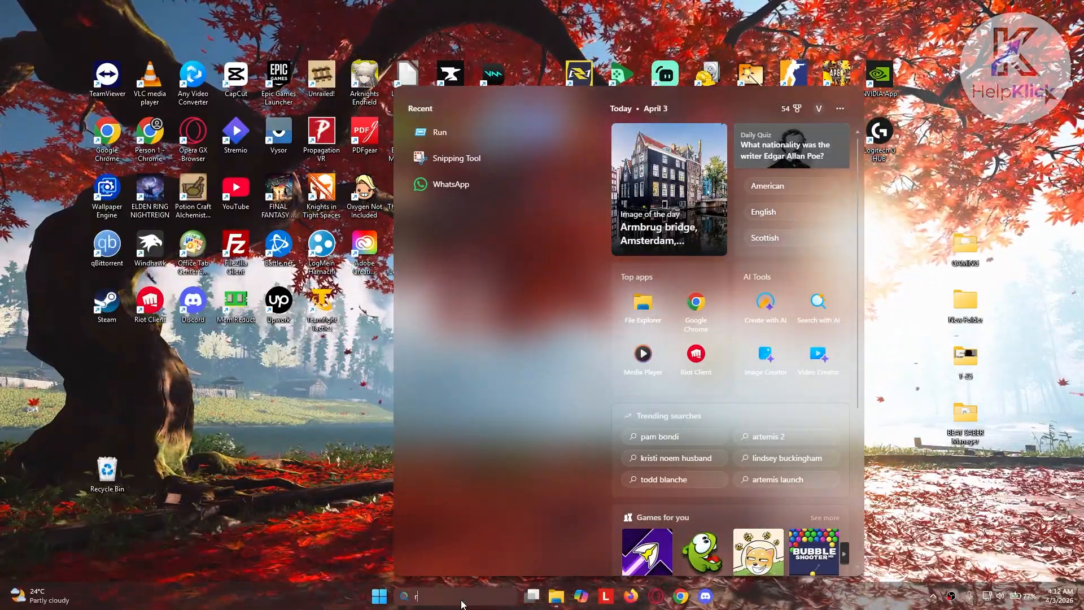
{"action": "type", "text": "registry editor"}
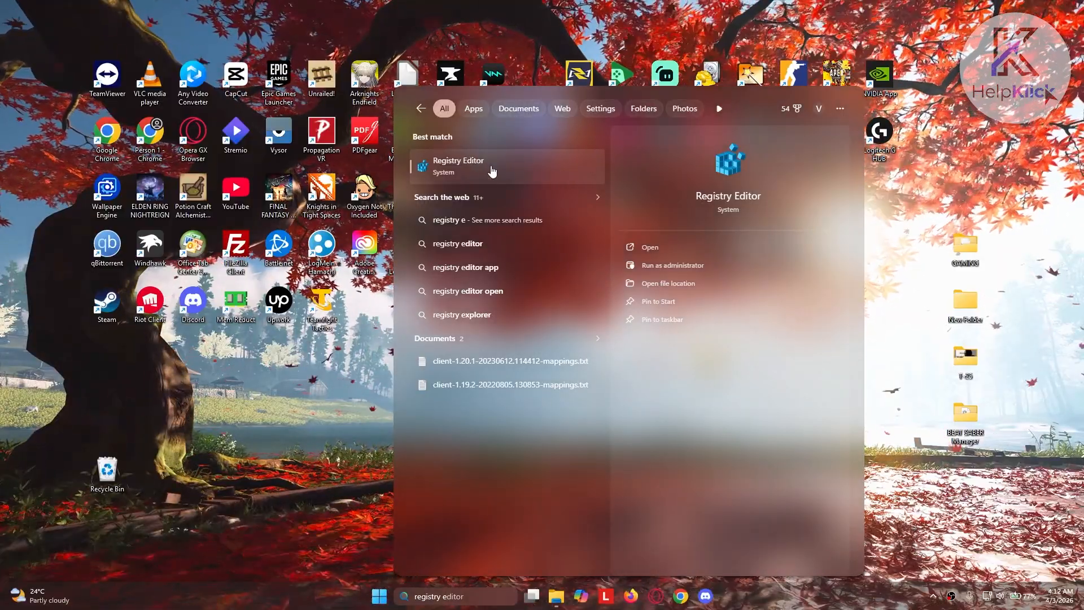
{"action": "left_click", "coordinate": [493, 171]}
{"action": "scroll", "coordinate": [339, 169], "scroll_direction": "up", "scroll_amount": 5}
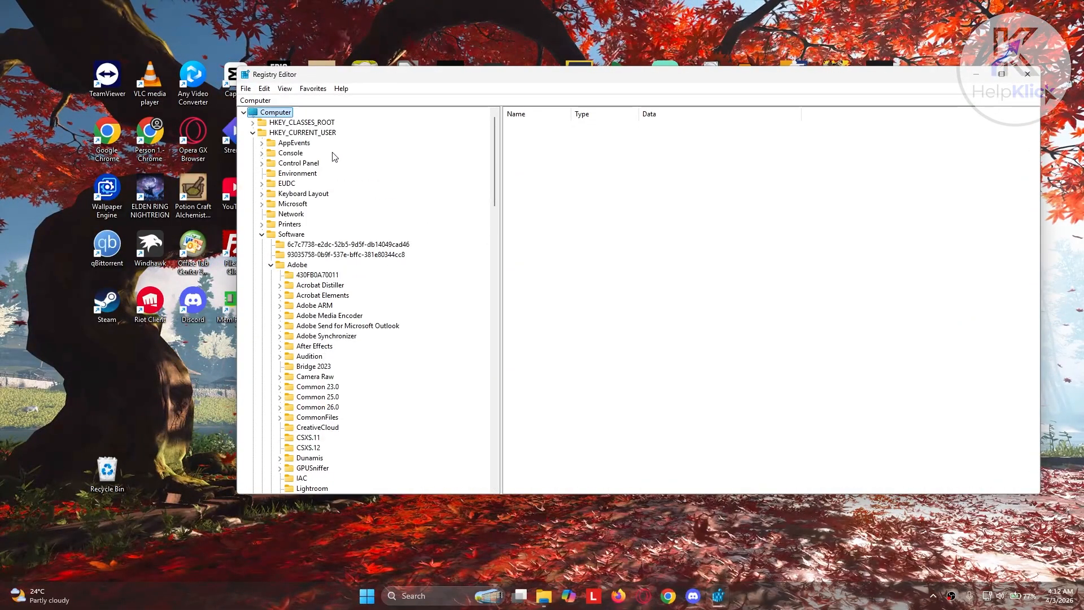
{"action": "left_click", "coordinate": [252, 132]}
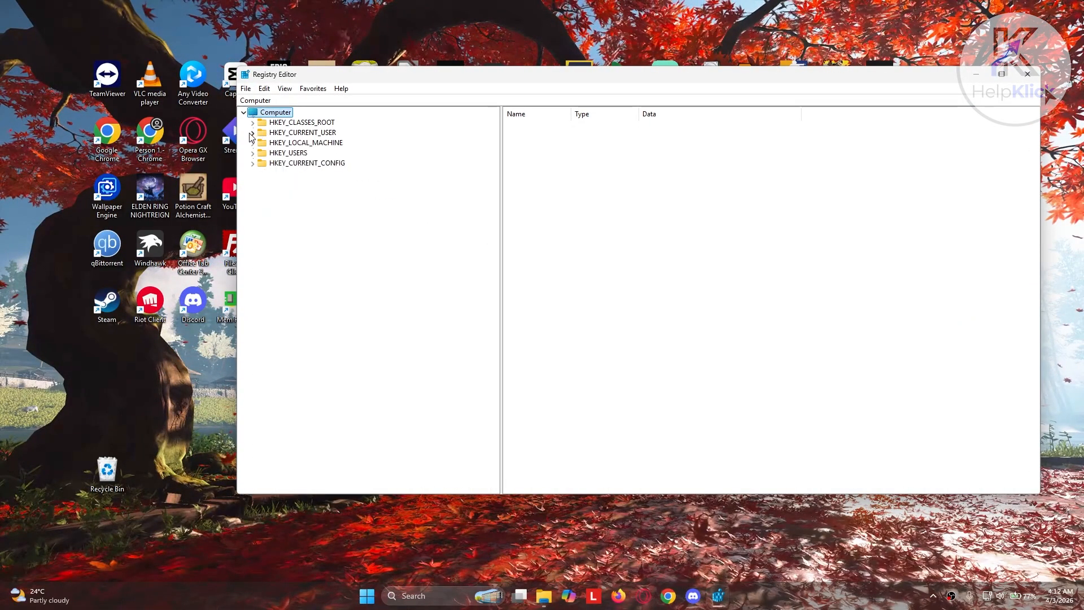
Export the entire registry to the Documents folder as a registration file named backup
{"action": "left_click", "coordinate": [248, 91]}
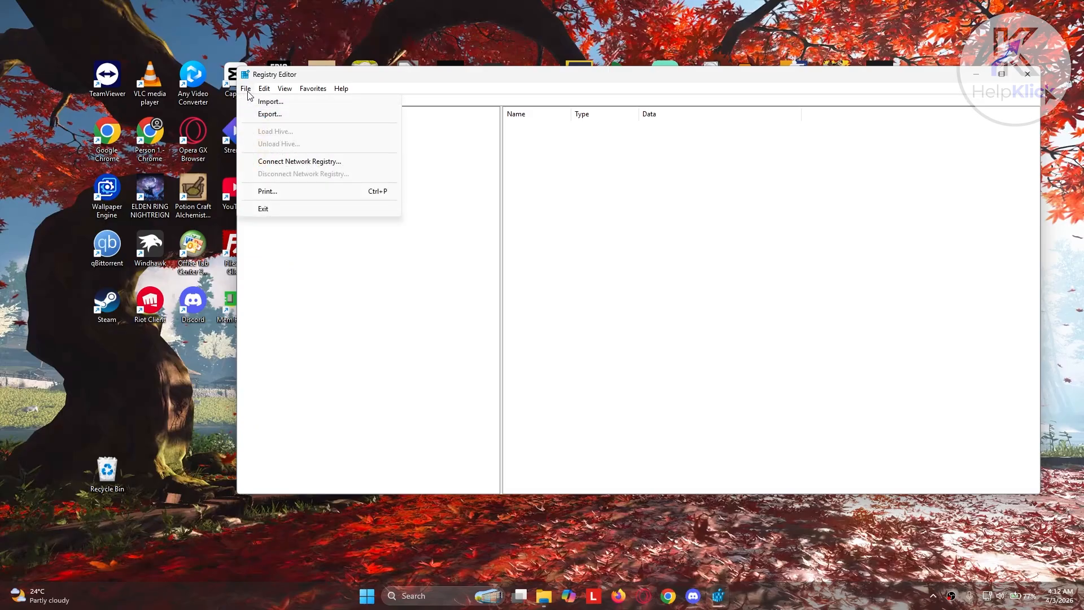
{"action": "left_click", "coordinate": [266, 115]}
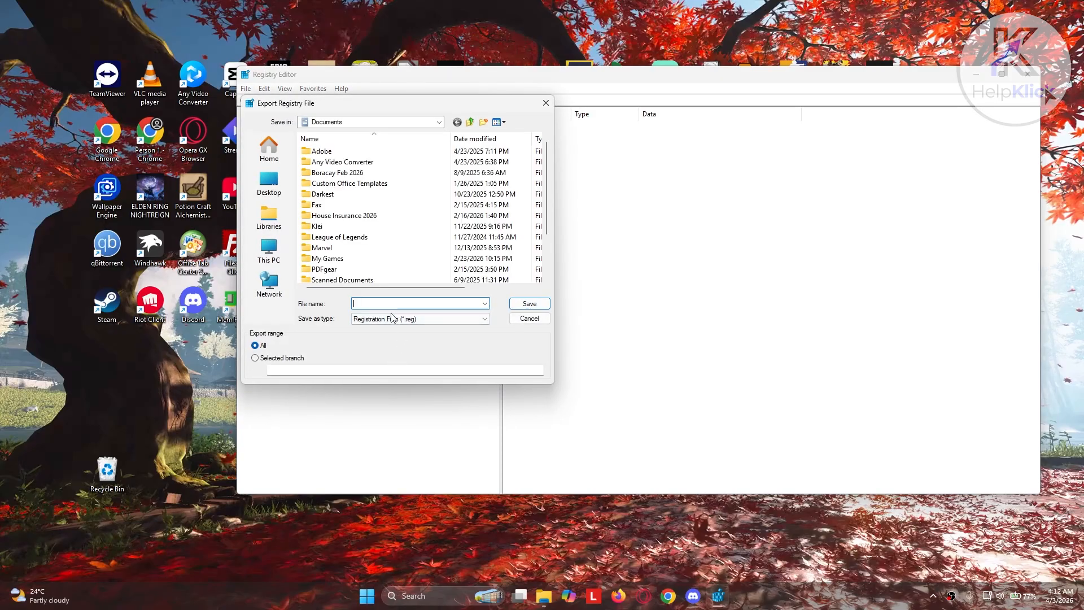
{"action": "type", "text": "backup"}
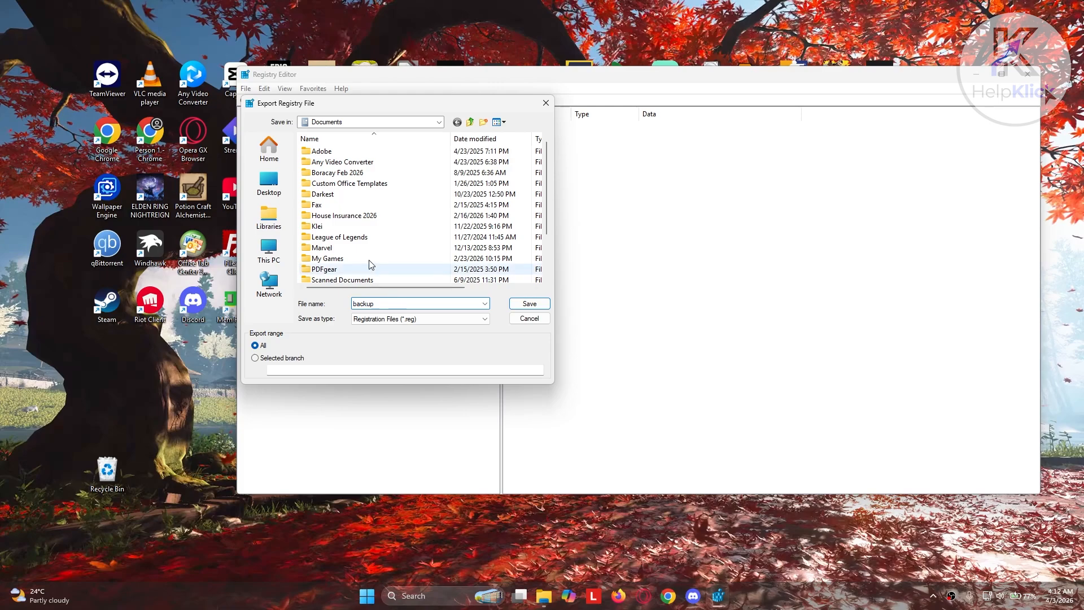
{"action": "left_click", "coordinate": [532, 303]}
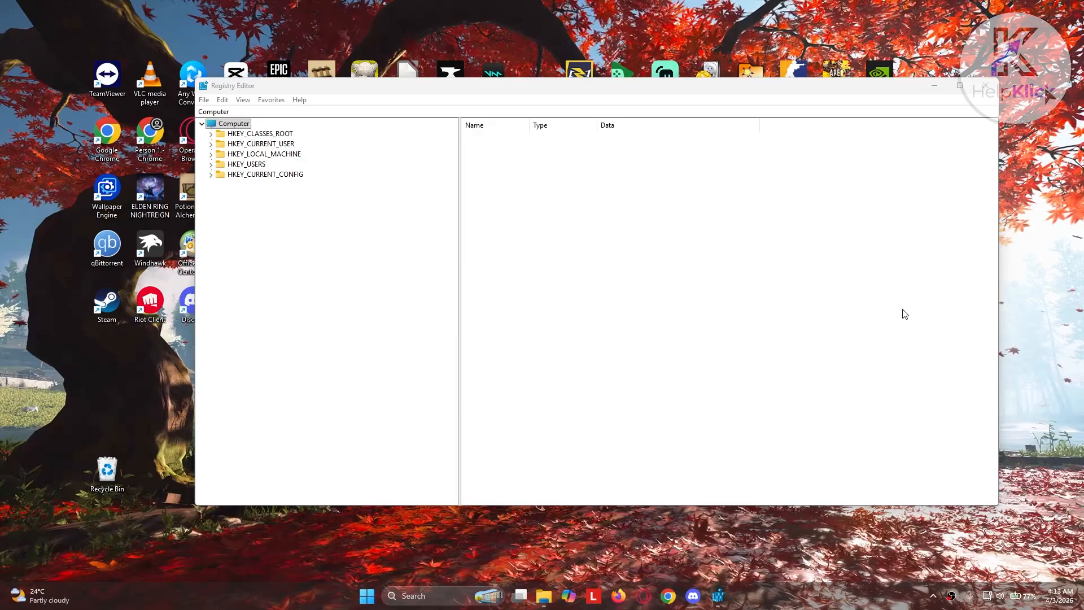
View the registry import dialog used to restore a backup, and close it without importing a file
{"action": "left_click", "coordinate": [203, 101]}
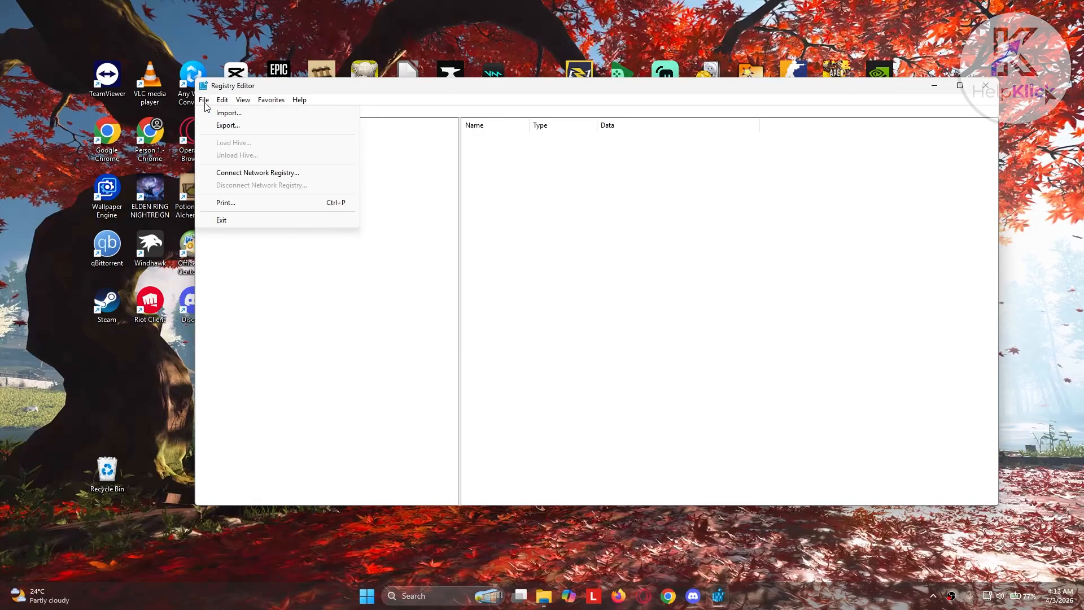
{"action": "left_click", "coordinate": [214, 113]}
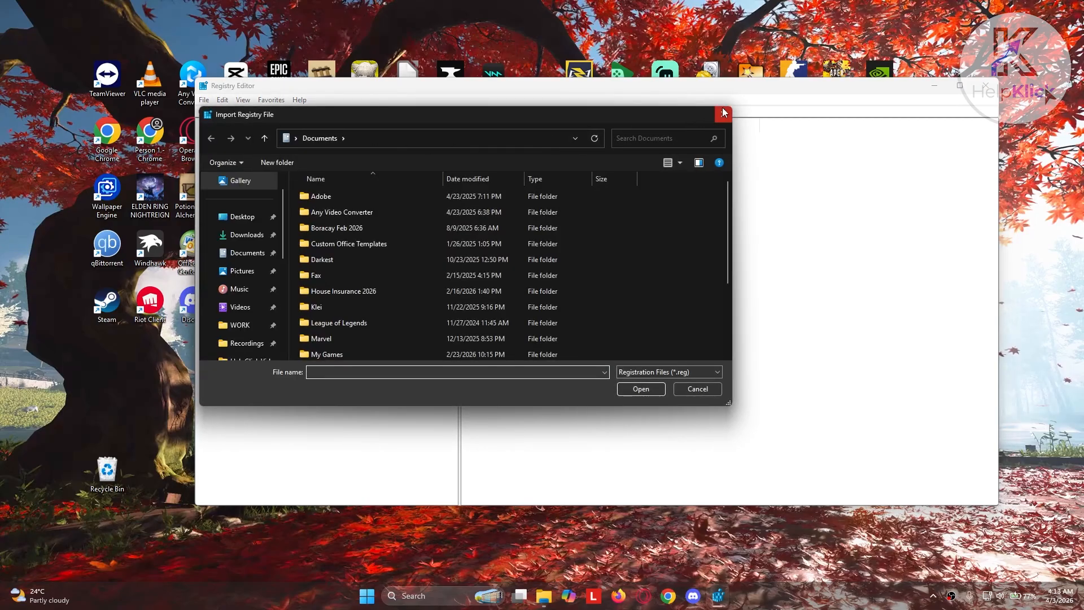
{"action": "left_click", "coordinate": [722, 110]}
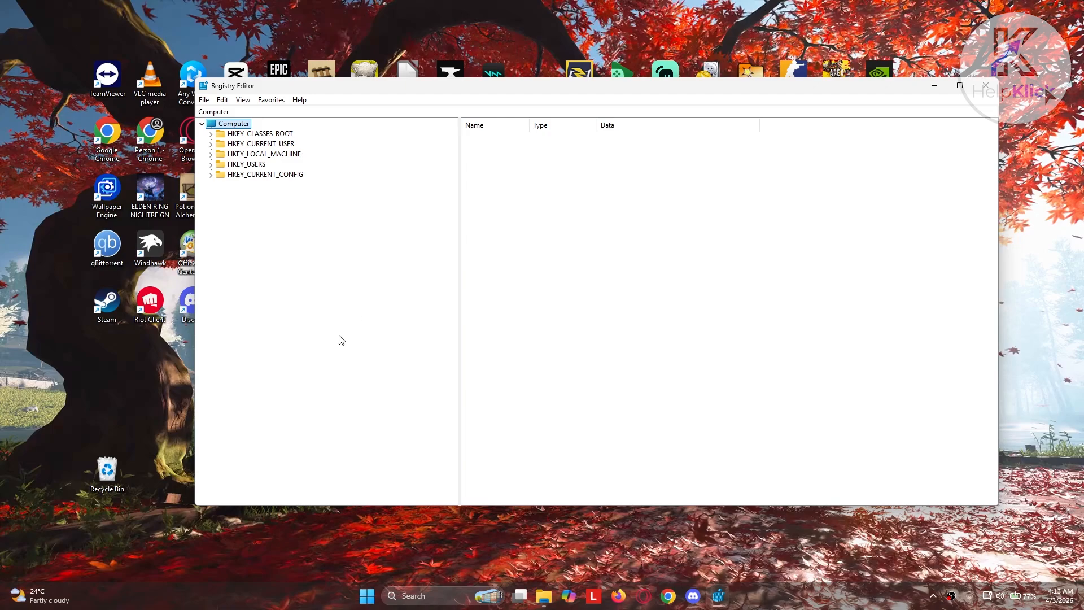
Expand HKEY_CLASSES_ROOT and select its .exe key
{"action": "left_click", "coordinate": [211, 134]}
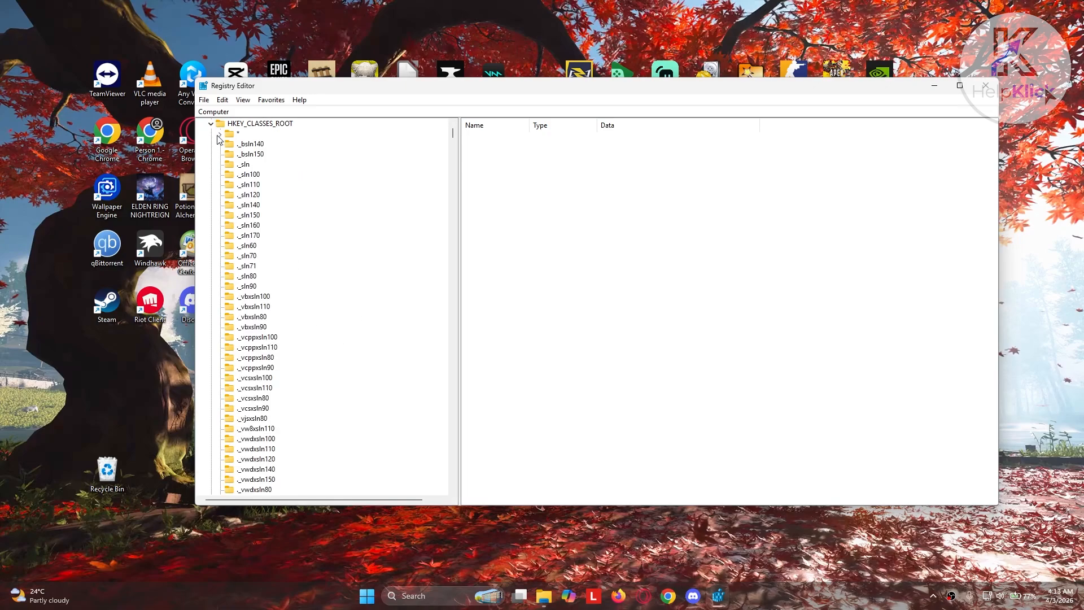
{"action": "scroll", "coordinate": [310, 317], "scroll_direction": "down", "scroll_amount": 15}
{"action": "scroll", "coordinate": [310, 326], "scroll_direction": "down", "scroll_amount": 18}
{"action": "scroll", "coordinate": [310, 325], "scroll_direction": "down", "scroll_amount": 20}
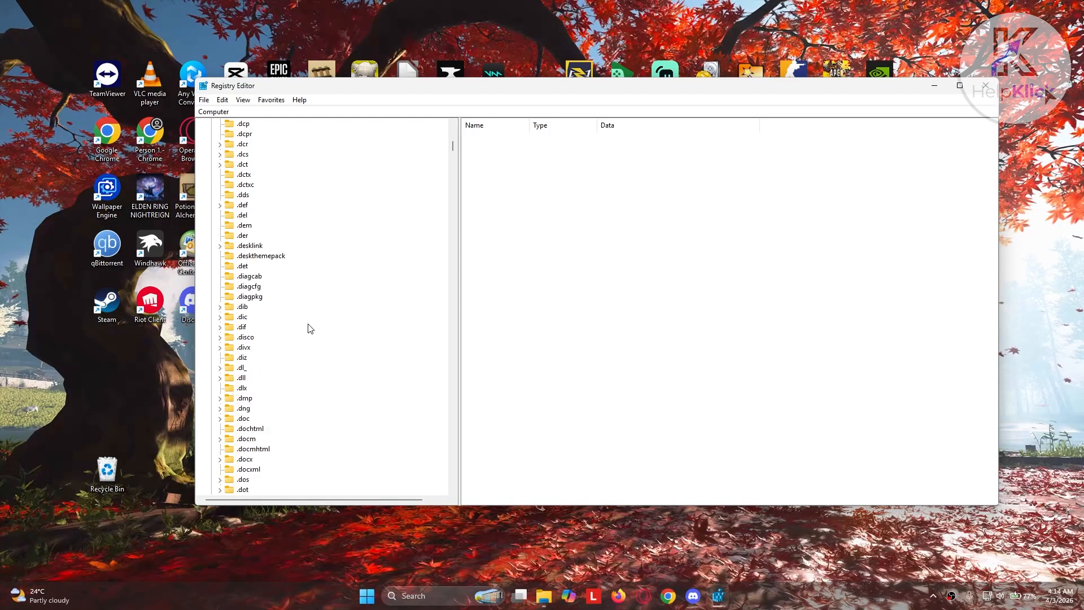
{"action": "scroll", "coordinate": [310, 329], "scroll_direction": "down", "scroll_amount": 20}
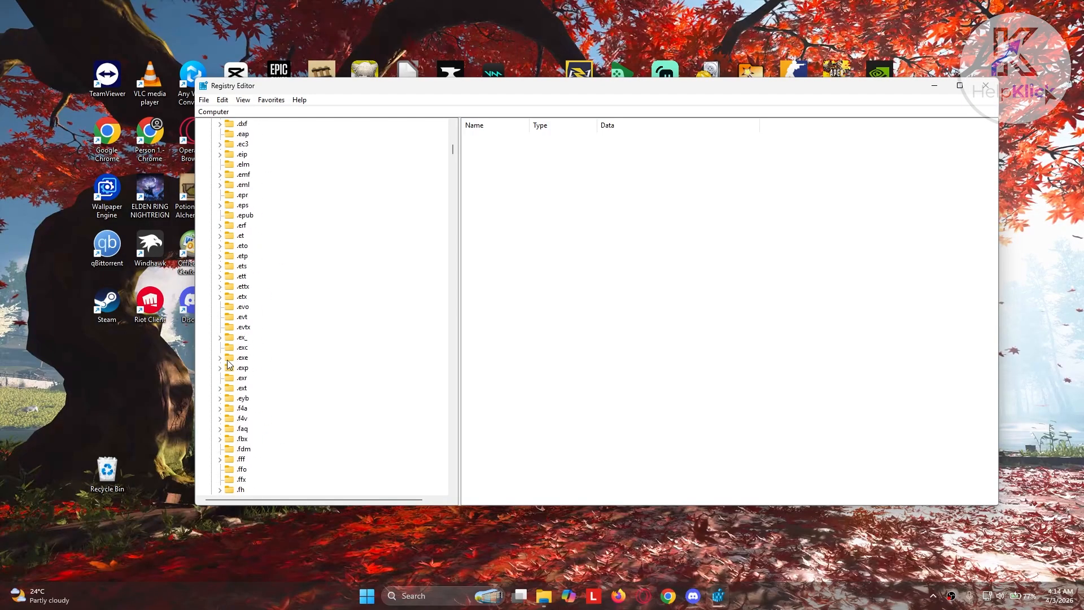
{"action": "left_click", "coordinate": [238, 360]}
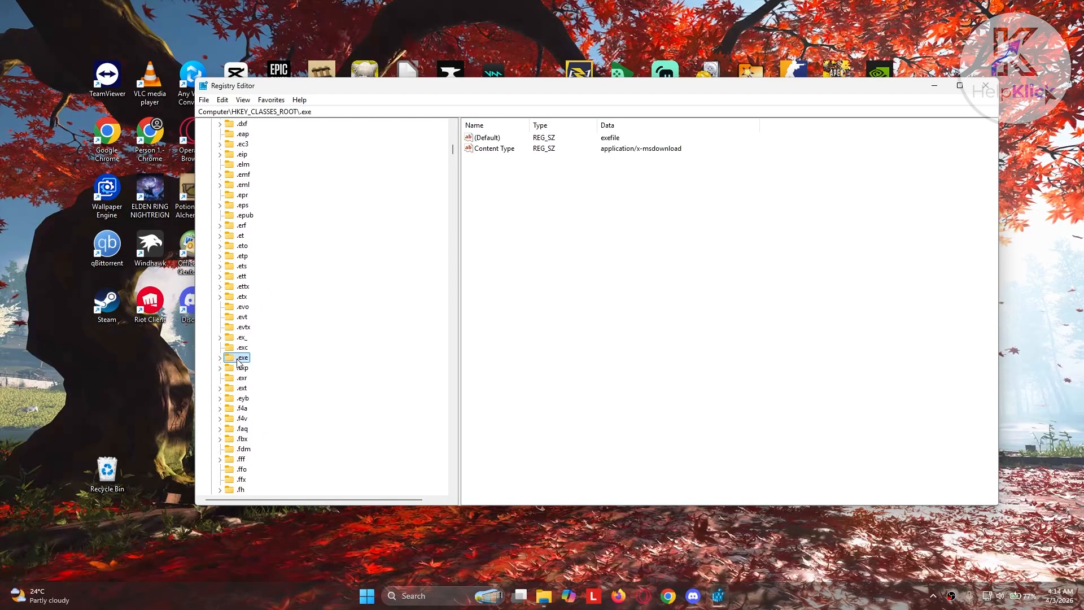
Check the data of the .exe key's (Default) value without changing it, and look at the key's subkeys
{"action": "left_click", "coordinate": [485, 138]}
{"action": "double_click", "coordinate": [486, 138]}
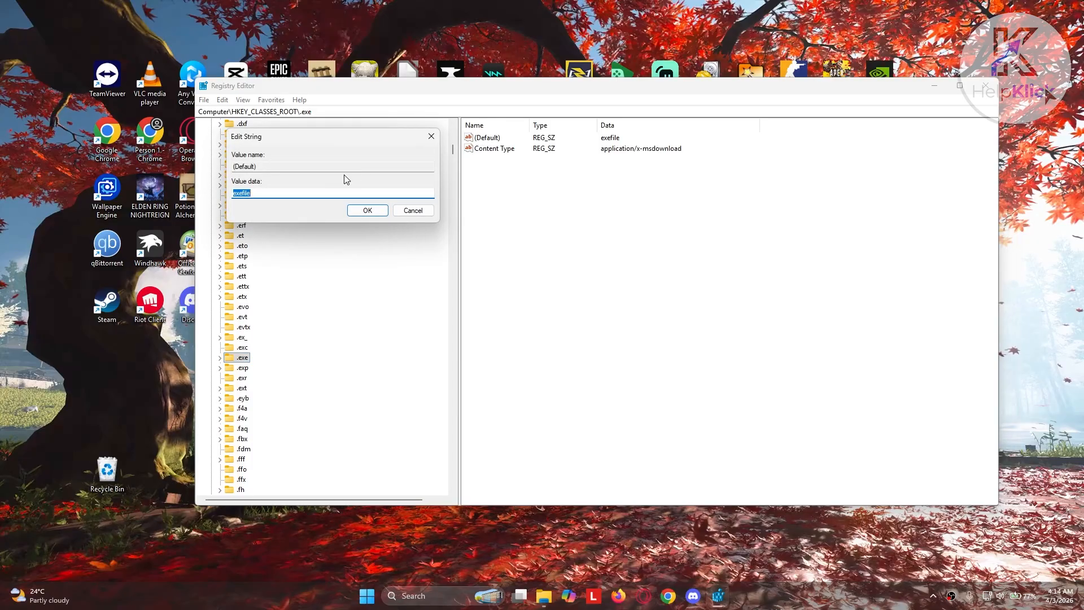
{"action": "left_click", "coordinate": [270, 194]}
{"action": "left_click", "coordinate": [412, 212]}
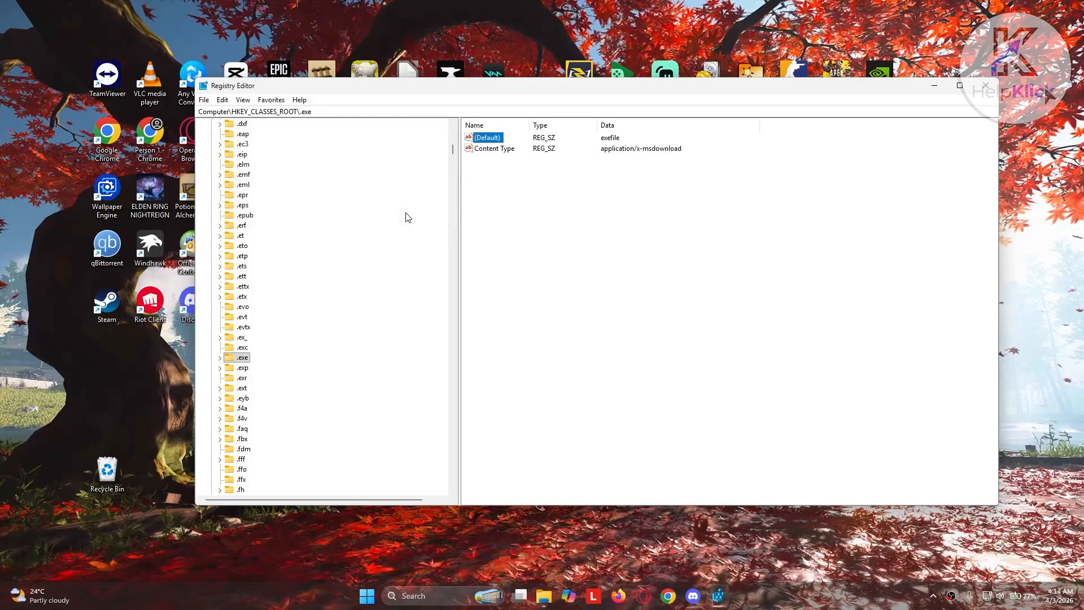
{"action": "left_click", "coordinate": [220, 357]}
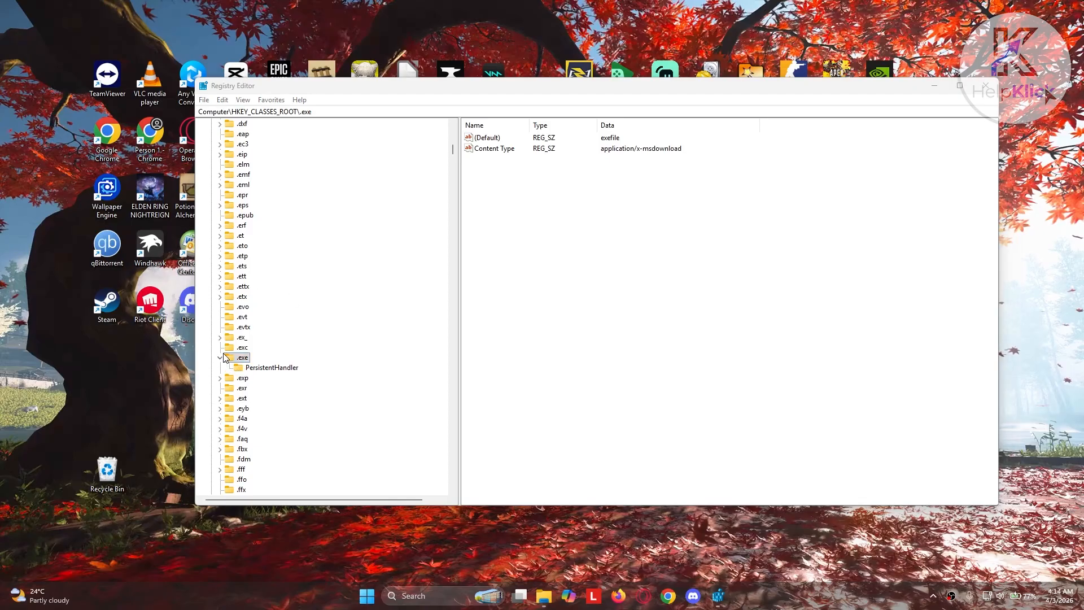
{"action": "left_click", "coordinate": [220, 358]}
Find the exefile key under HKEY_CLASSES_ROOT and select it
{"action": "scroll", "coordinate": [262, 344], "scroll_direction": "down", "scroll_amount": 1}
{"action": "scroll", "coordinate": [265, 347], "scroll_direction": "down", "scroll_amount": 2}
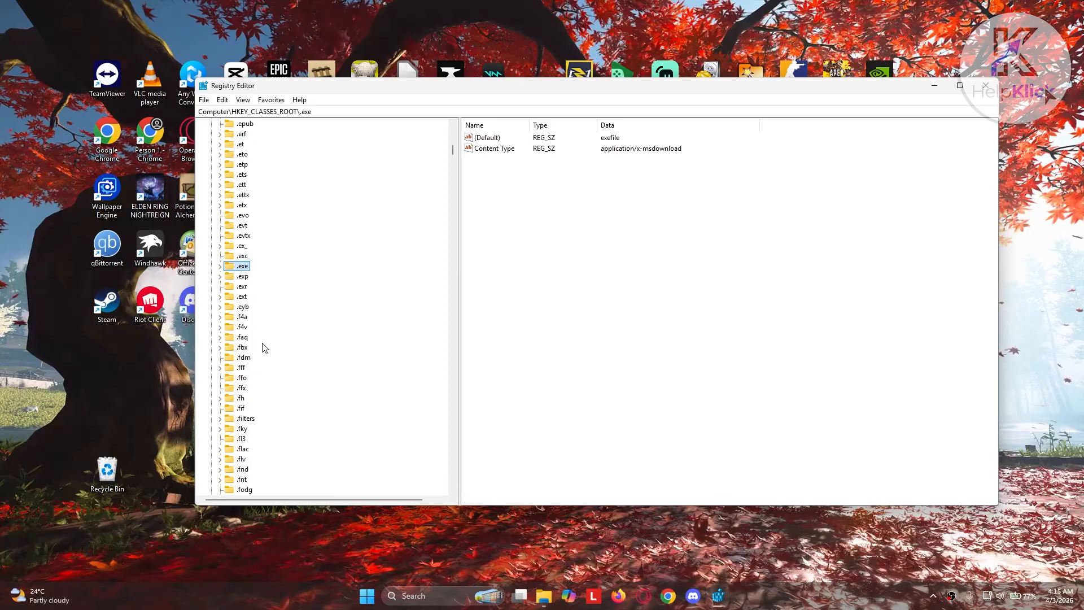
{"action": "scroll", "coordinate": [265, 348], "scroll_direction": "down", "scroll_amount": 1}
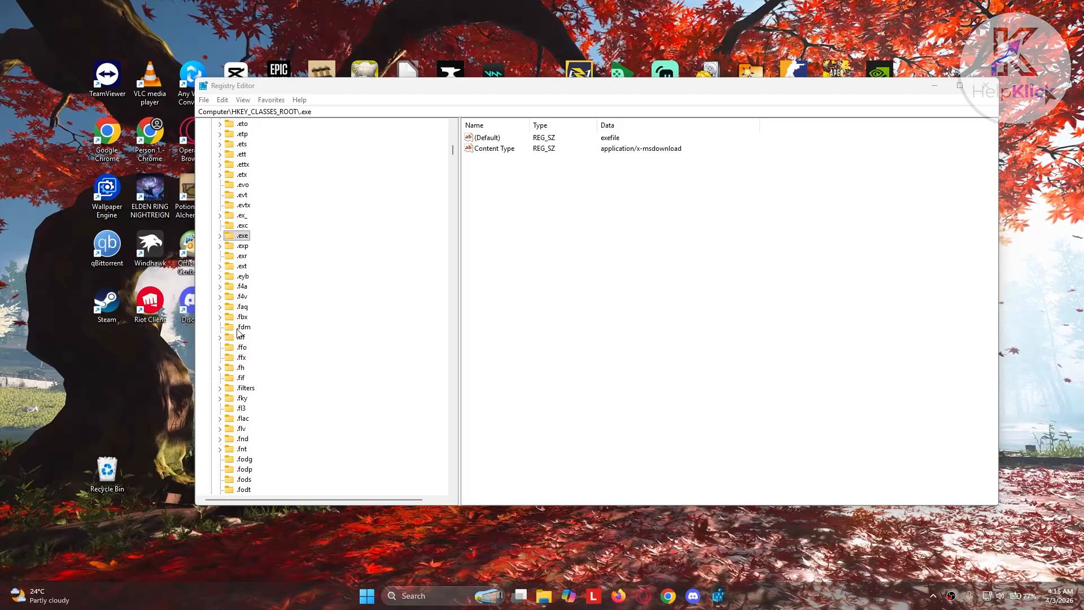
{"action": "scroll", "coordinate": [249, 332], "scroll_direction": "down", "scroll_amount": 4}
{"action": "scroll", "coordinate": [263, 314], "scroll_direction": "down", "scroll_amount": 20}
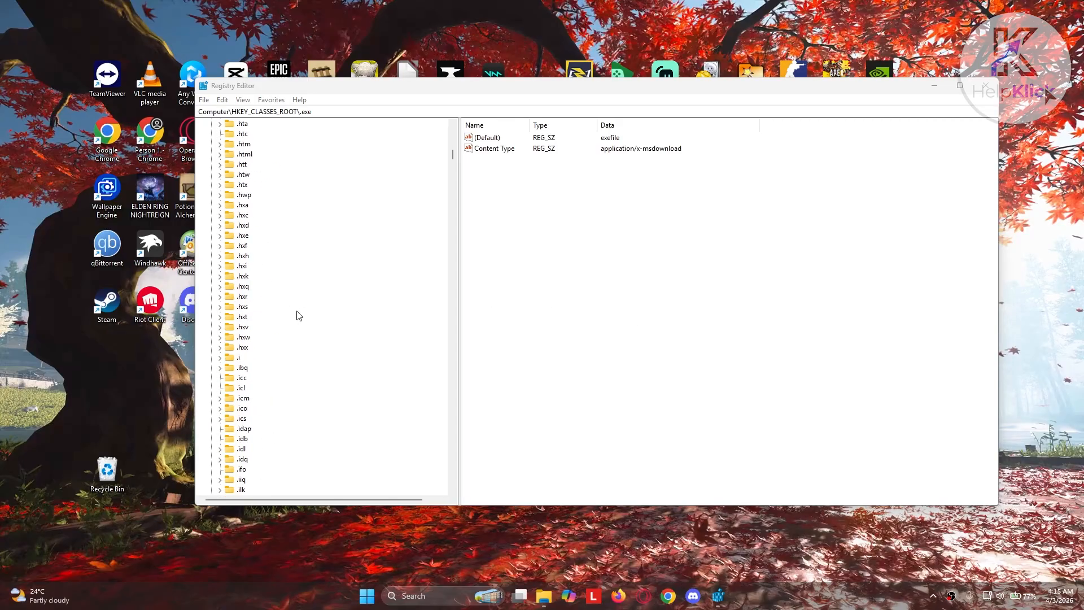
{"action": "scroll", "coordinate": [346, 332], "scroll_direction": "down", "scroll_amount": 20}
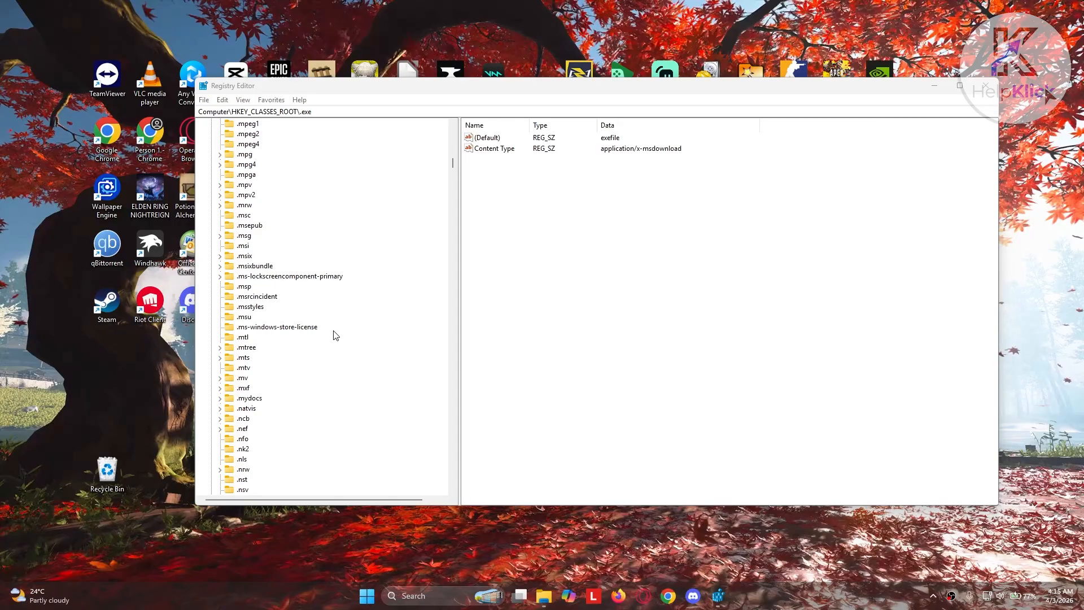
{"action": "scroll", "coordinate": [332, 342], "scroll_direction": "down", "scroll_amount": 20}
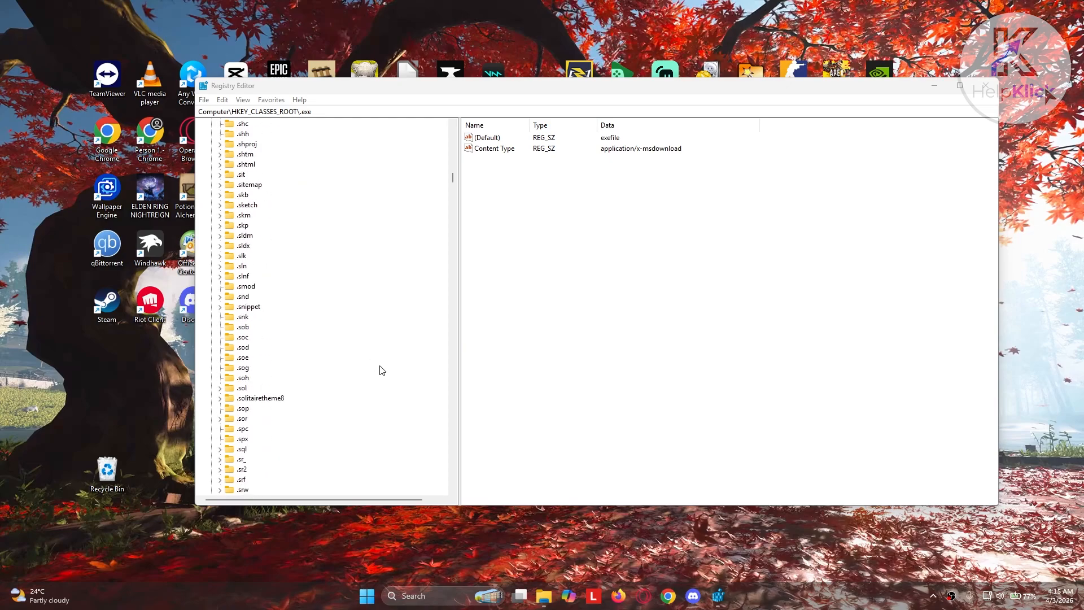
{"action": "scroll", "coordinate": [345, 394], "scroll_direction": "down", "scroll_amount": 20}
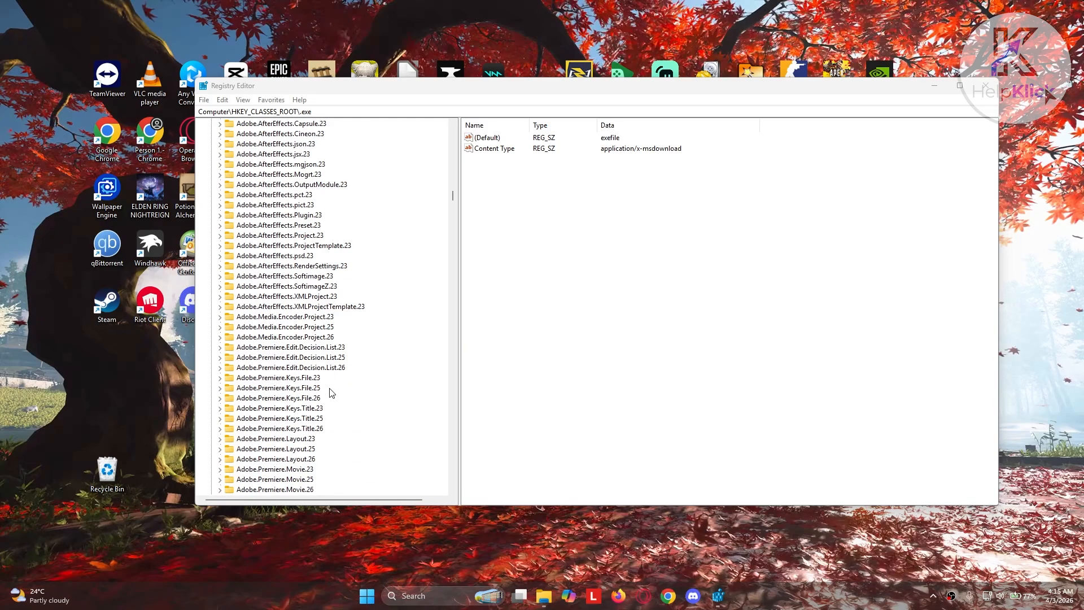
{"action": "scroll", "coordinate": [346, 392], "scroll_direction": "down", "scroll_amount": 20}
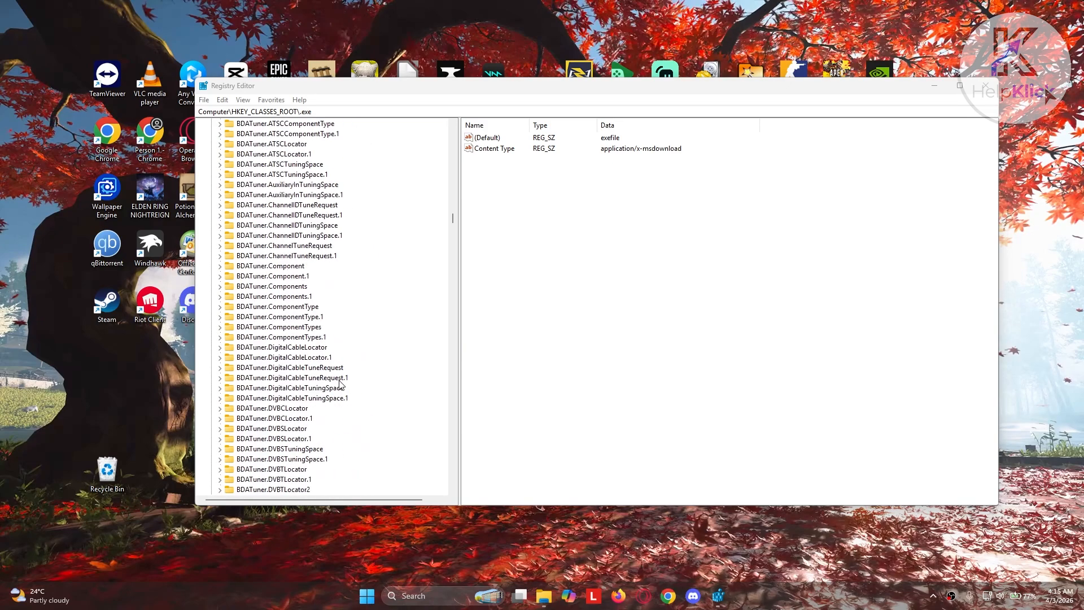
{"action": "scroll", "coordinate": [314, 389], "scroll_direction": "down", "scroll_amount": 20}
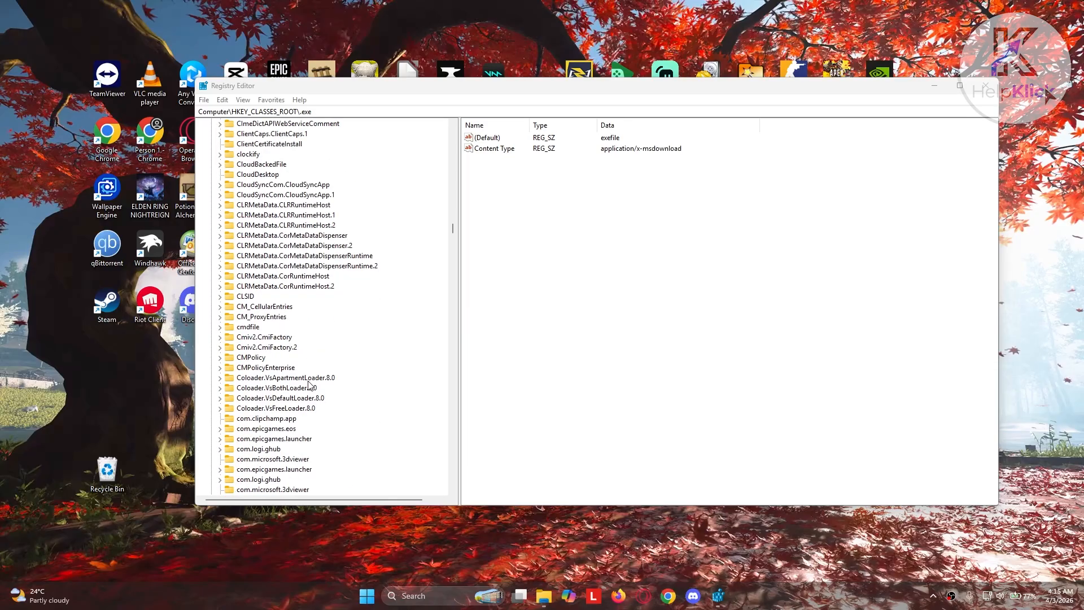
{"action": "scroll", "coordinate": [310, 384], "scroll_direction": "down", "scroll_amount": 20}
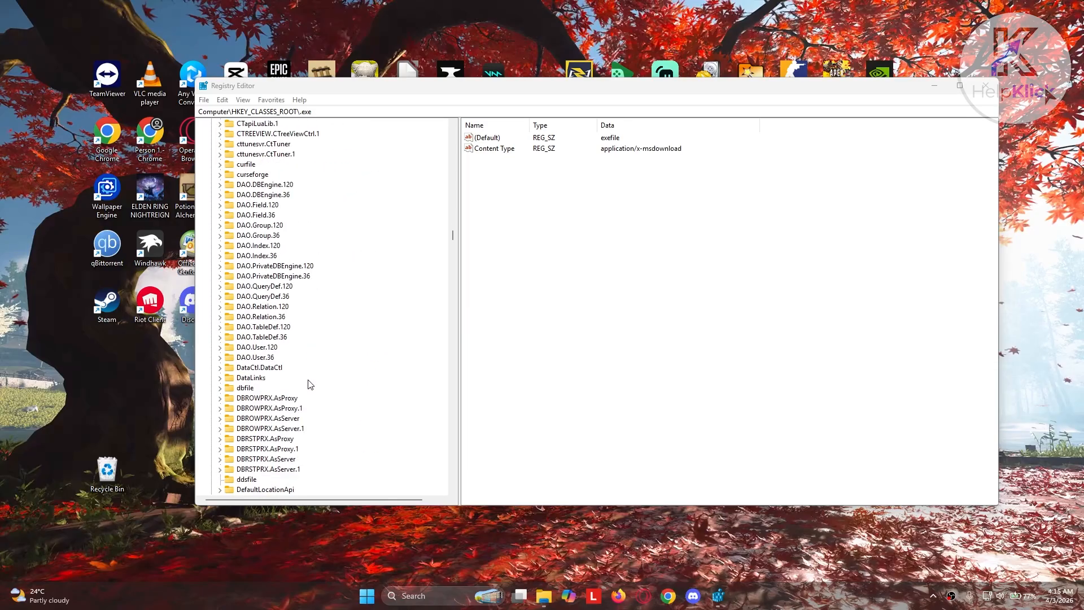
{"action": "scroll", "coordinate": [308, 385], "scroll_direction": "down", "scroll_amount": 15}
{"action": "scroll", "coordinate": [310, 383], "scroll_direction": "down", "scroll_amount": 20}
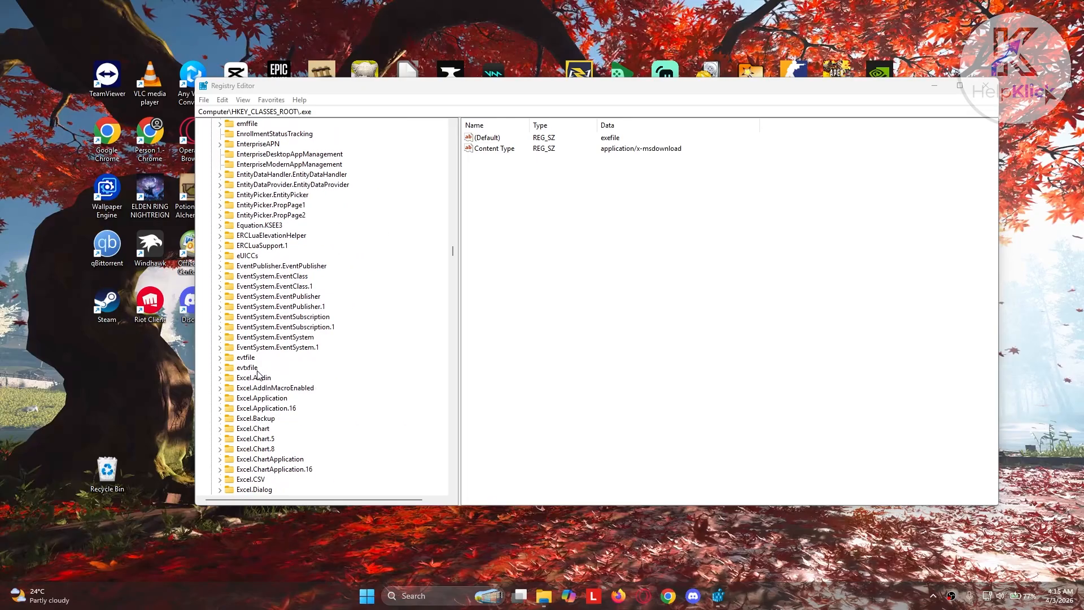
{"action": "scroll", "coordinate": [315, 378], "scroll_direction": "down", "scroll_amount": 20}
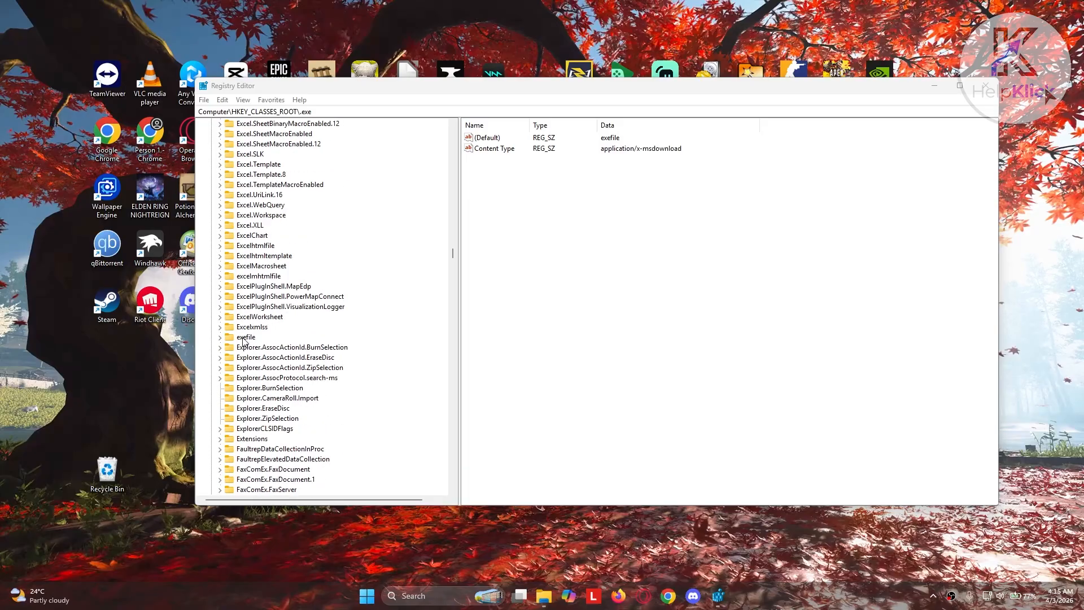
{"action": "left_click", "coordinate": [244, 337]}
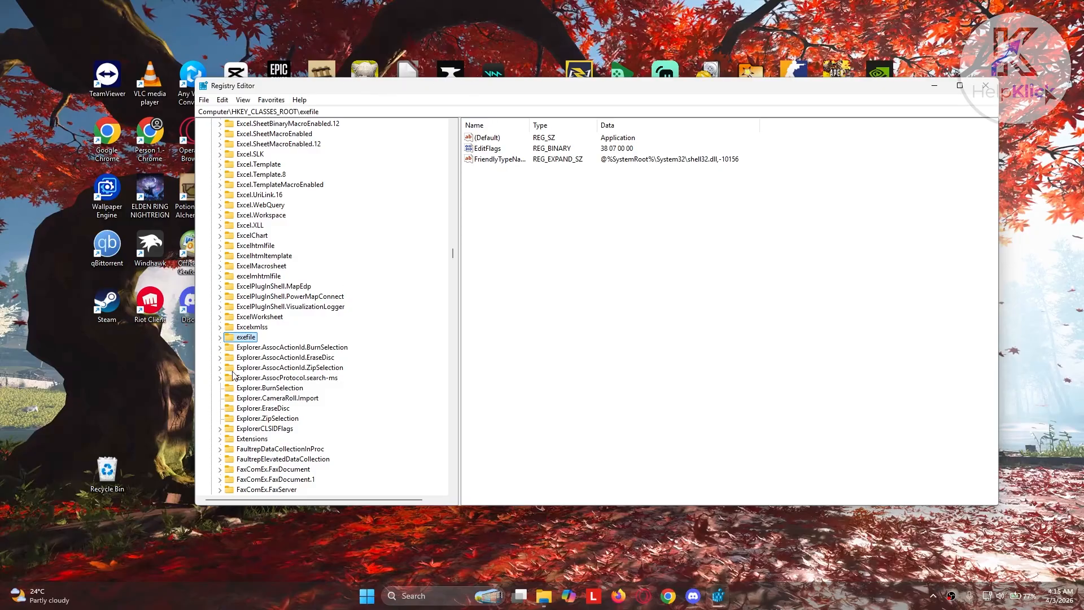
Check the data of the exefile key's (Default) value and close it without making changes
{"action": "left_click", "coordinate": [483, 138]}
{"action": "double_click", "coordinate": [483, 139]}
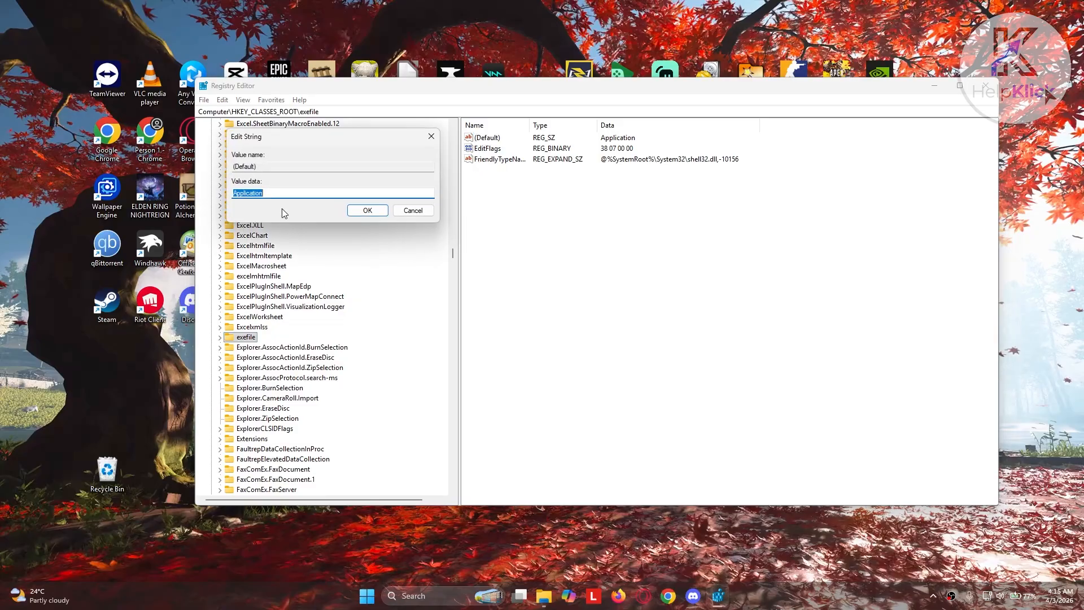
{"action": "left_click", "coordinate": [284, 191]}
{"action": "double_click", "coordinate": [269, 193]}
{"action": "left_click", "coordinate": [432, 138]}
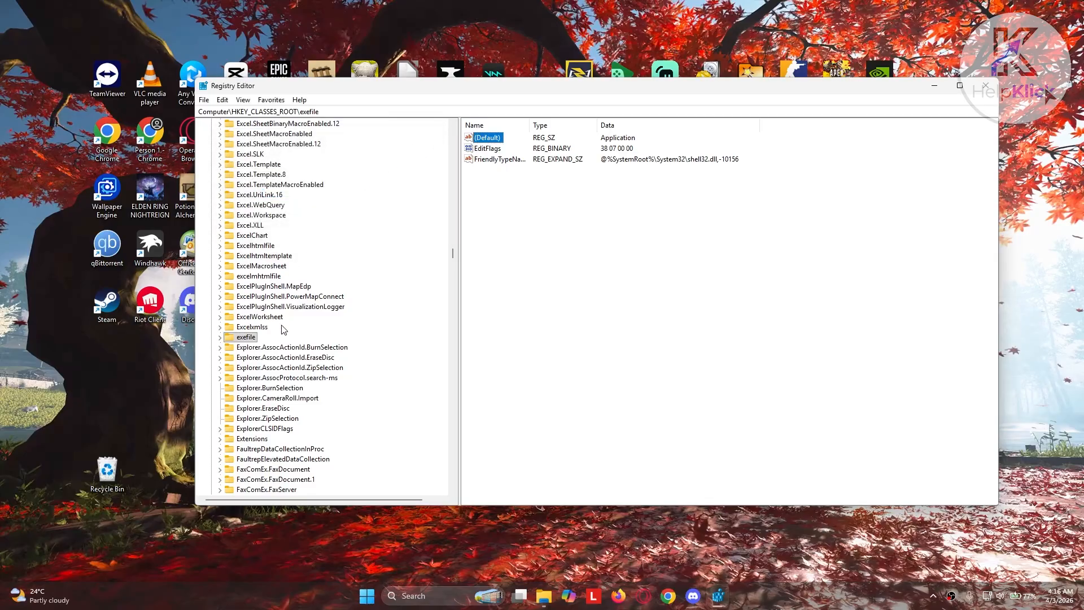
Expand the exefile key and its shell subkey, and select the open key inside shell
{"action": "left_click", "coordinate": [221, 337]}
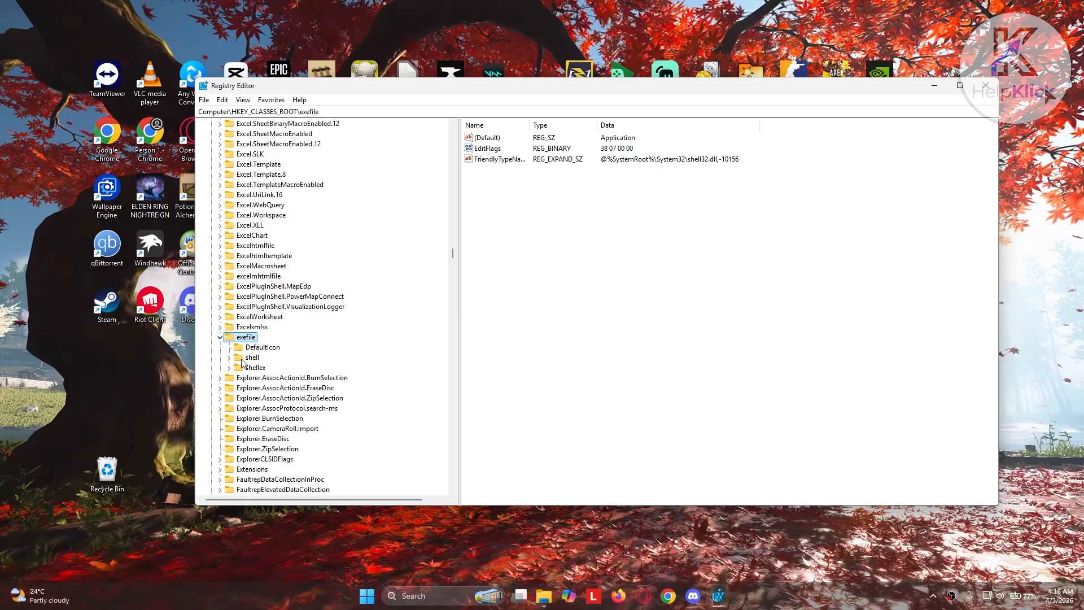
{"action": "left_click", "coordinate": [238, 359]}
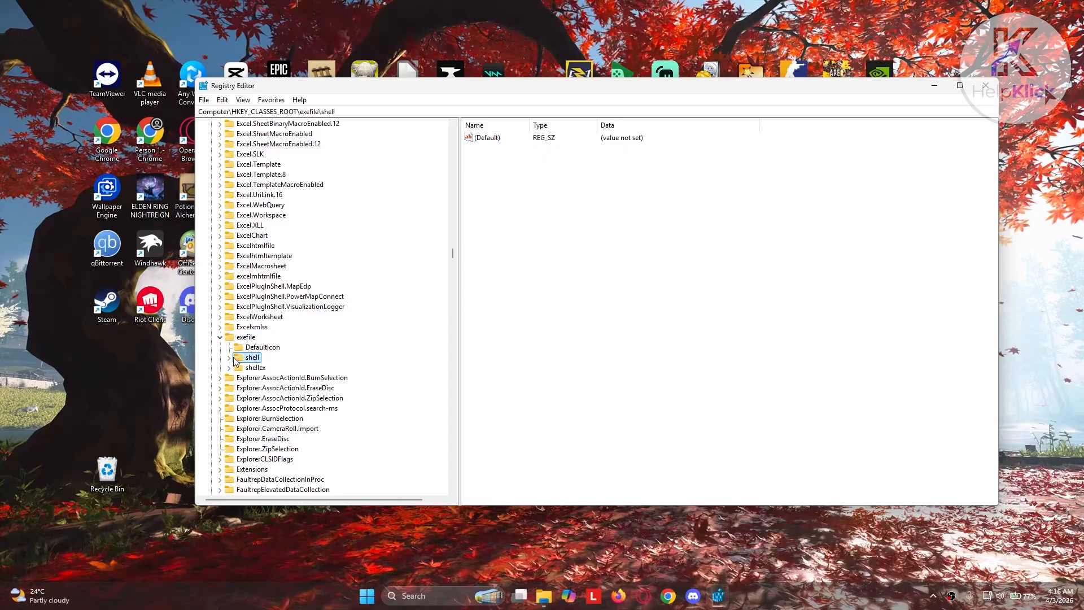
{"action": "double_click", "coordinate": [235, 360]}
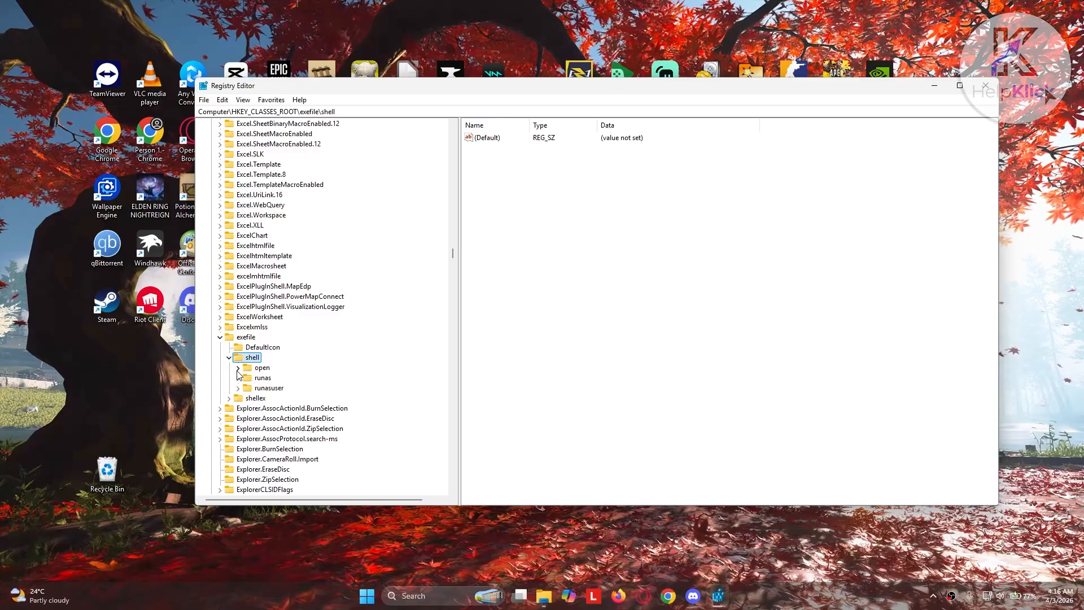
{"action": "left_click", "coordinate": [248, 371]}
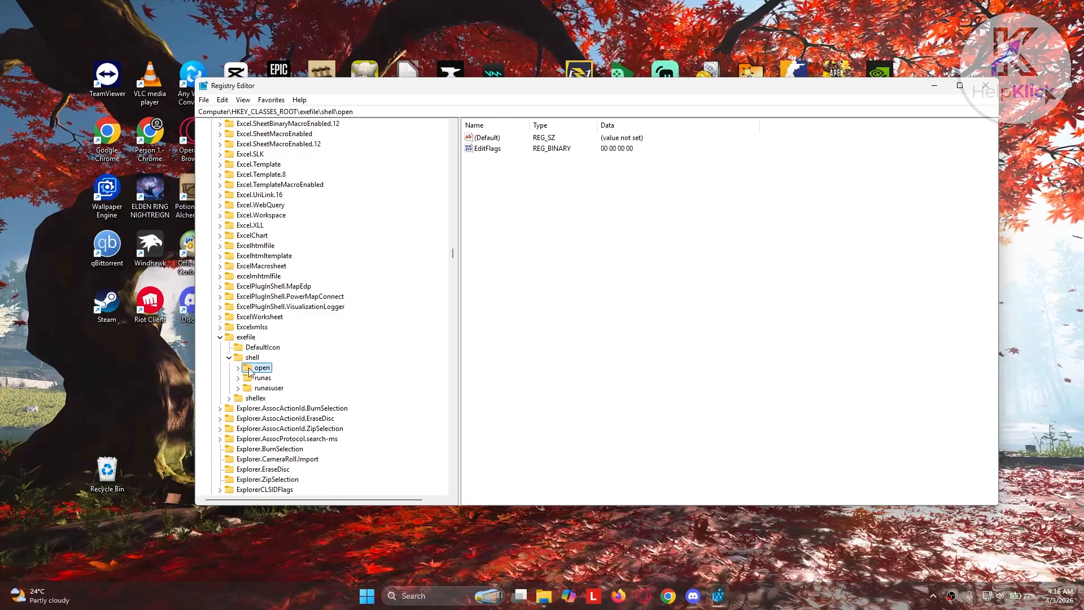
Check the open key's (Default) value without changing it, and close the registry window
{"action": "double_click", "coordinate": [480, 138]}
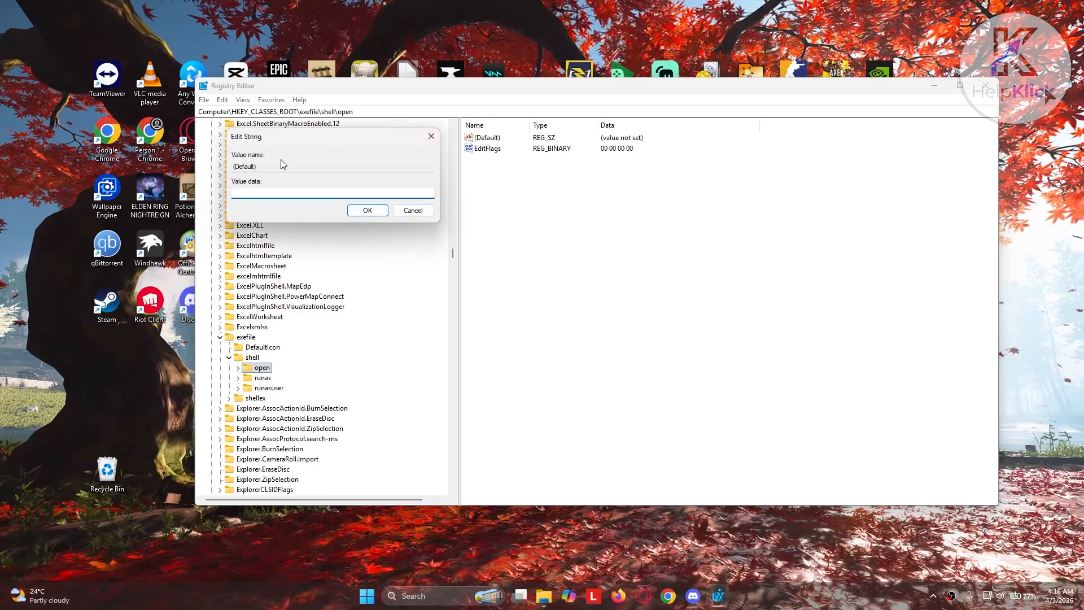
{"action": "left_click_drag", "start_coordinate": [310, 140], "coordinate": [579, 222]}
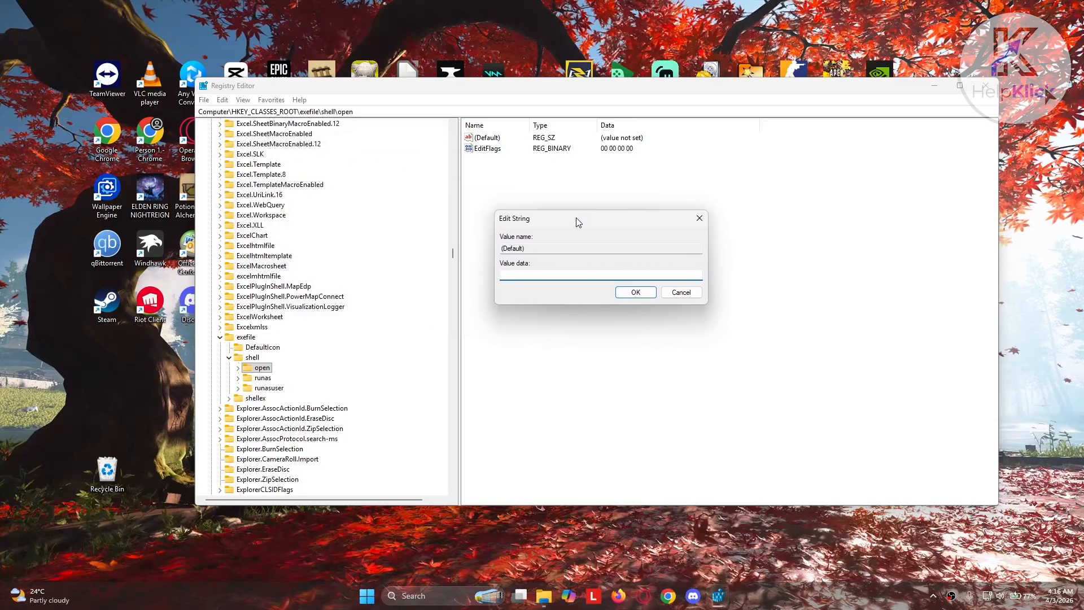
{"action": "left_click", "coordinate": [682, 292]}
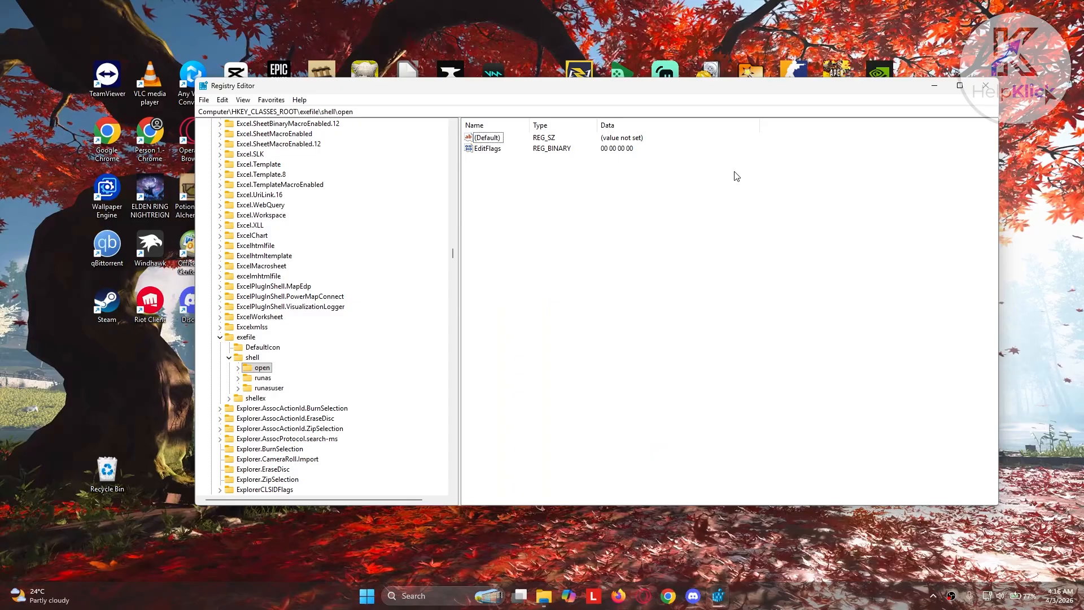
{"action": "left_click", "coordinate": [985, 85]}
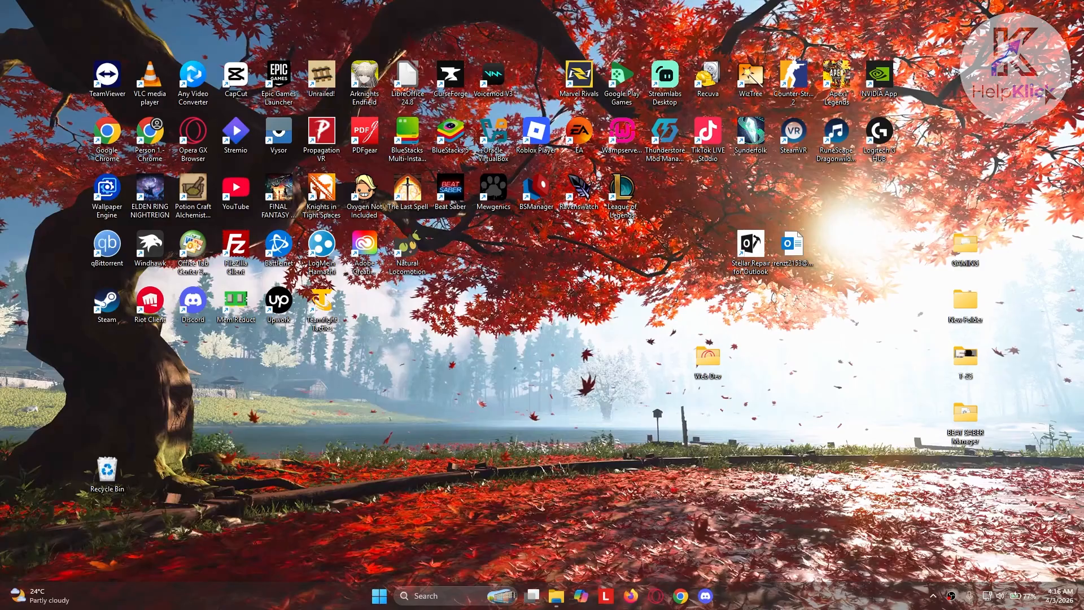
Open Windows PowerShell as administrator and run Get-AppxPackage -AllUsers| Foreach {Add-AppxPackage -DisableDevelopmentMode -Register "$($_.InstallLocation)\AppXManifest.xml"}
{"action": "key", "text": "super"}
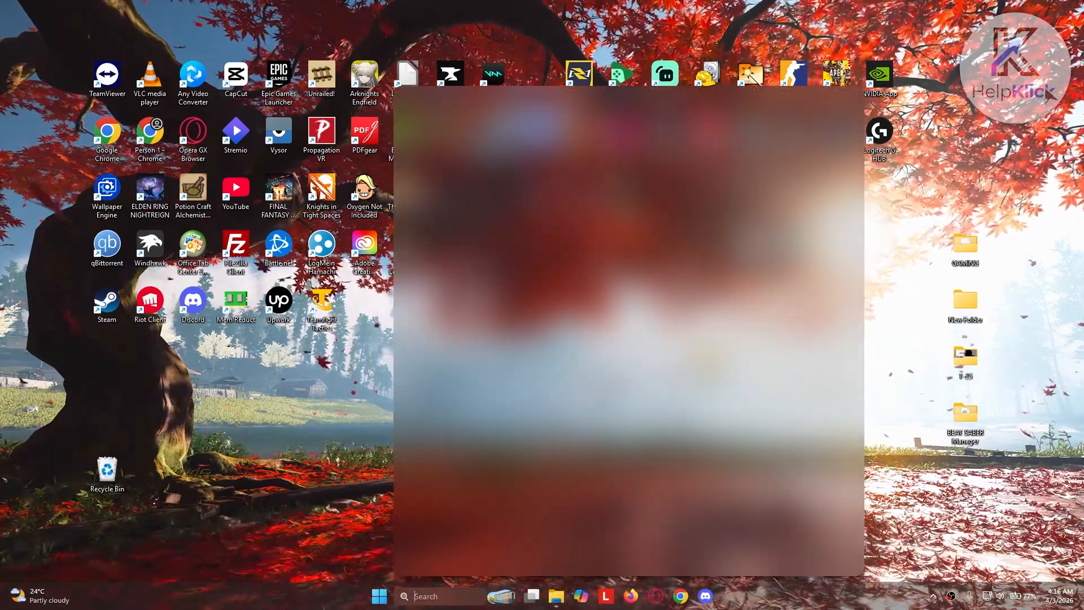
{"action": "type", "text": "powe"}
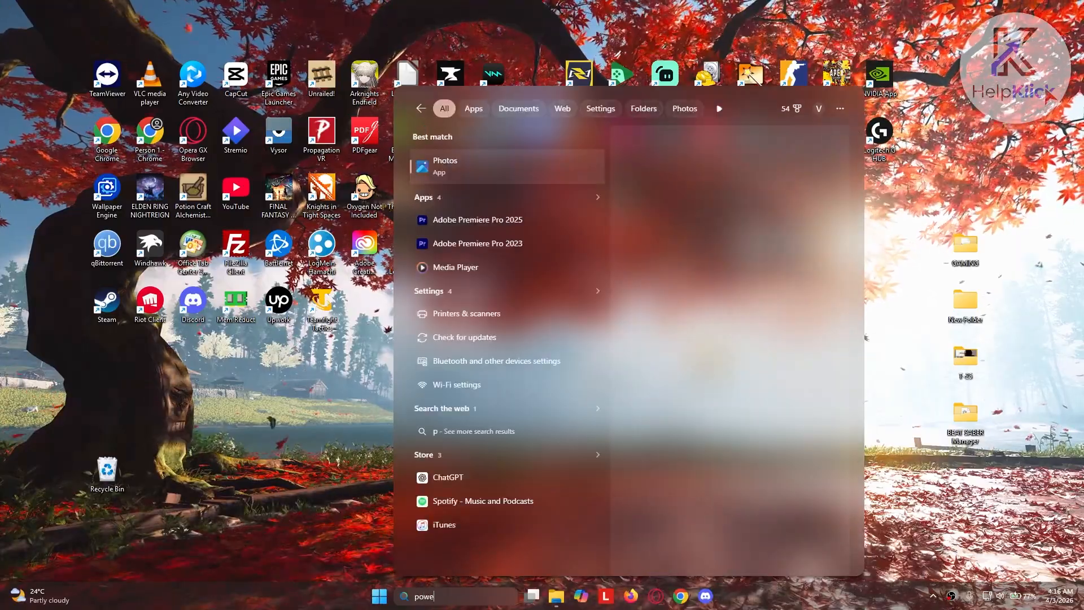
{"action": "type", "text": "rshe"}
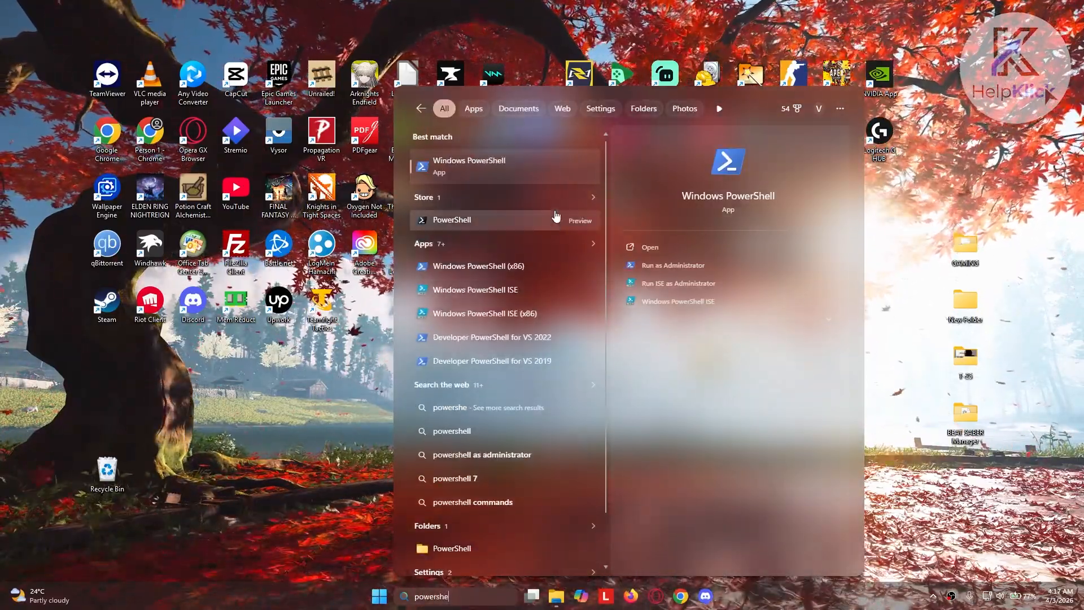
{"action": "right_click", "coordinate": [504, 166]}
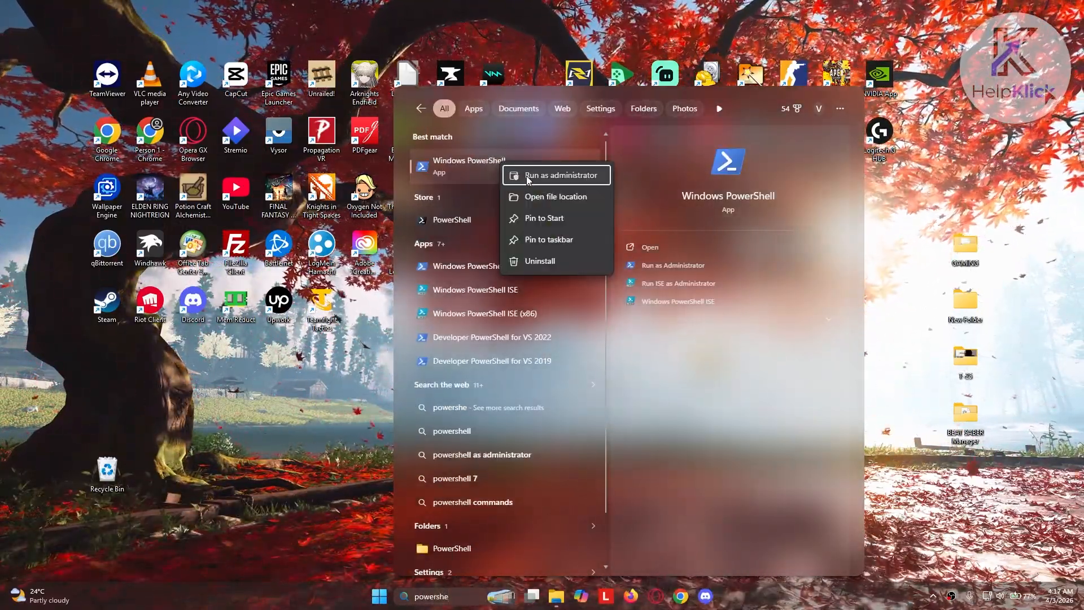
{"action": "left_click", "coordinate": [526, 175]}
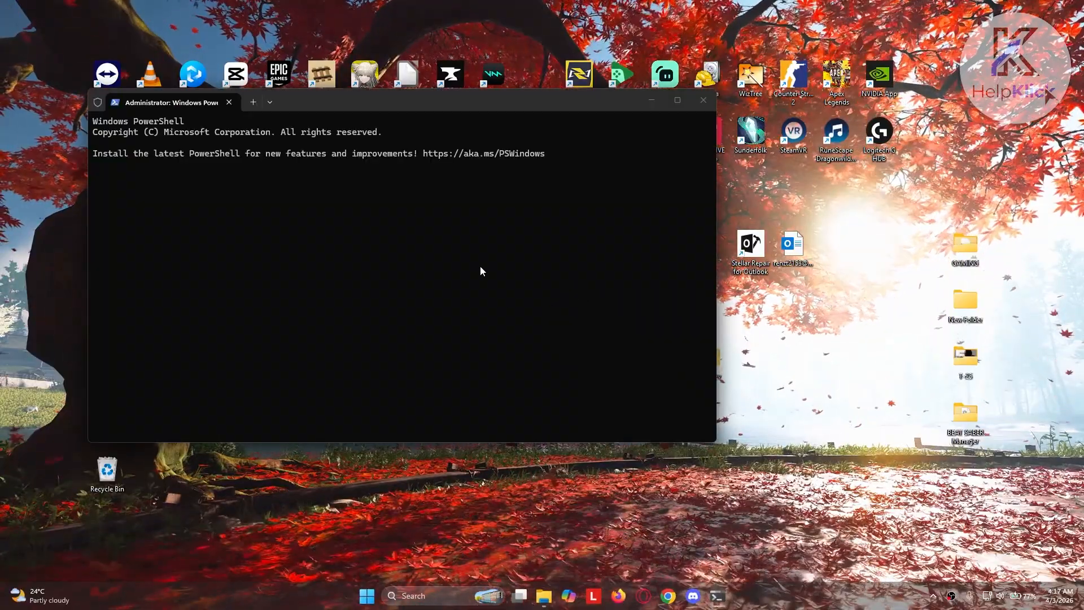
{"action": "type", "text": "Get-AppxPackage -AllUsers| Foreach {Add-AppxPackage -DisableDevelopmentMode -Register \"$($_.InstallLocation)\\AppXManifest.xml\"}"}
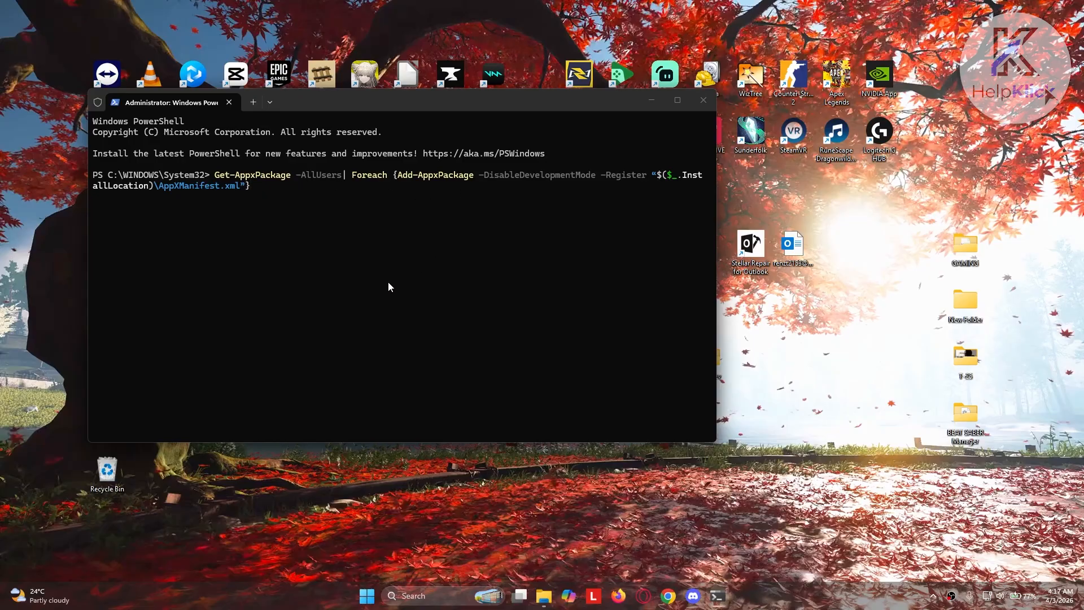
{"action": "key", "text": "Return"}
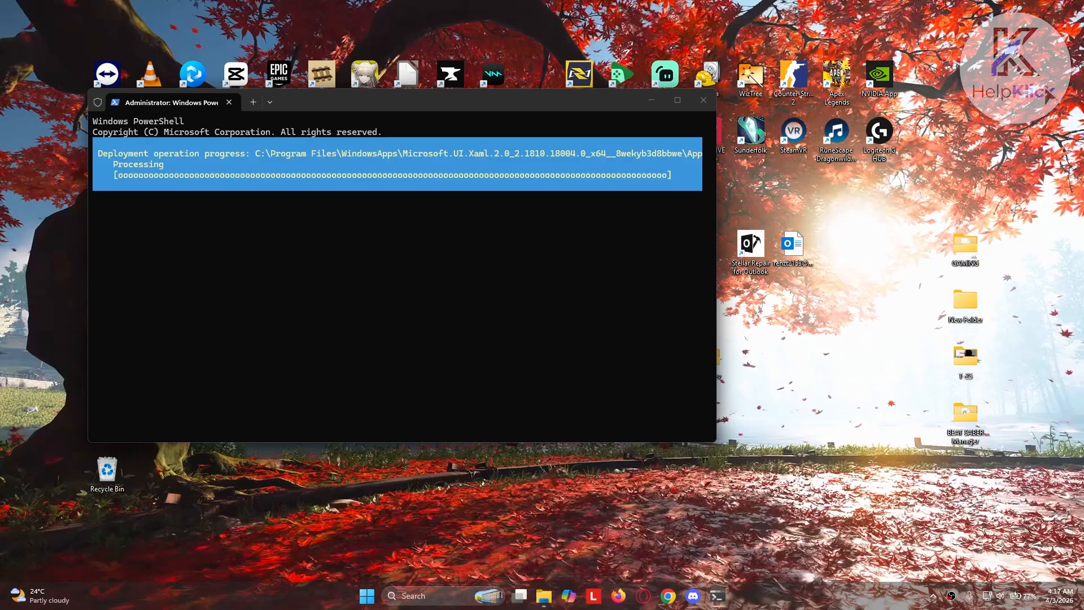